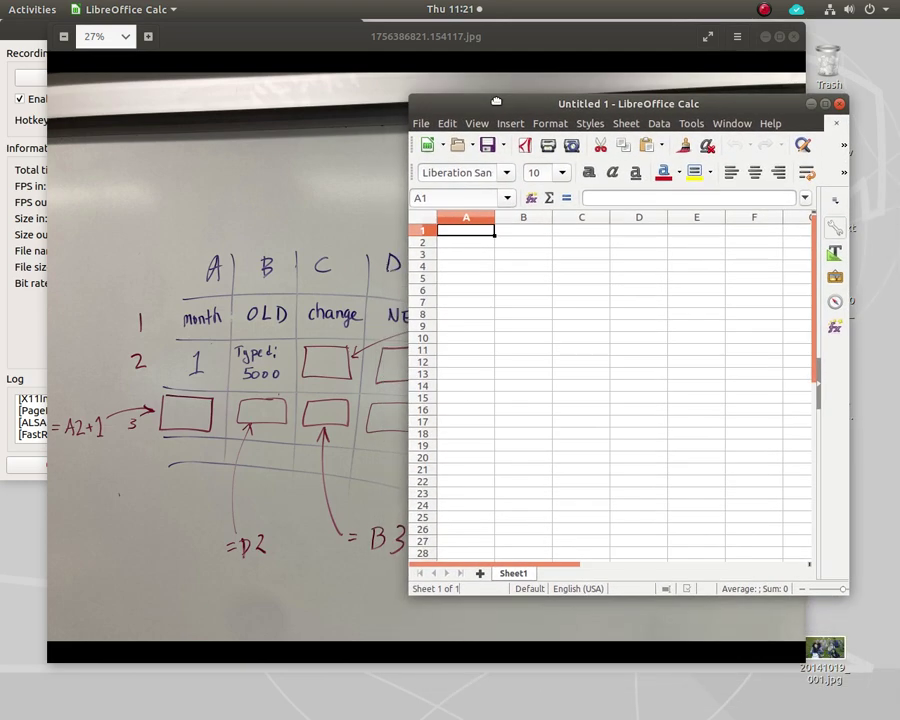
- Shrink the whiteboard photo window and arrange it beside the blank spreadsheet so the sketched table and the cells are both visible
{"action": "left_click", "coordinate": [472, 38]}
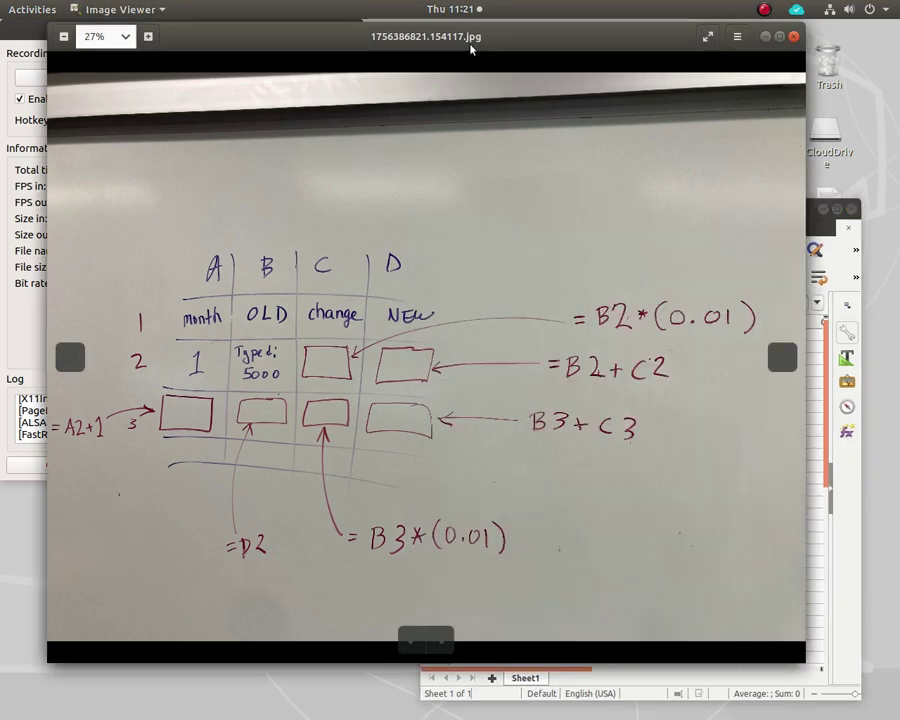
{"action": "left_click_drag", "start_coordinate": [803, 666], "coordinate": [595, 561]}
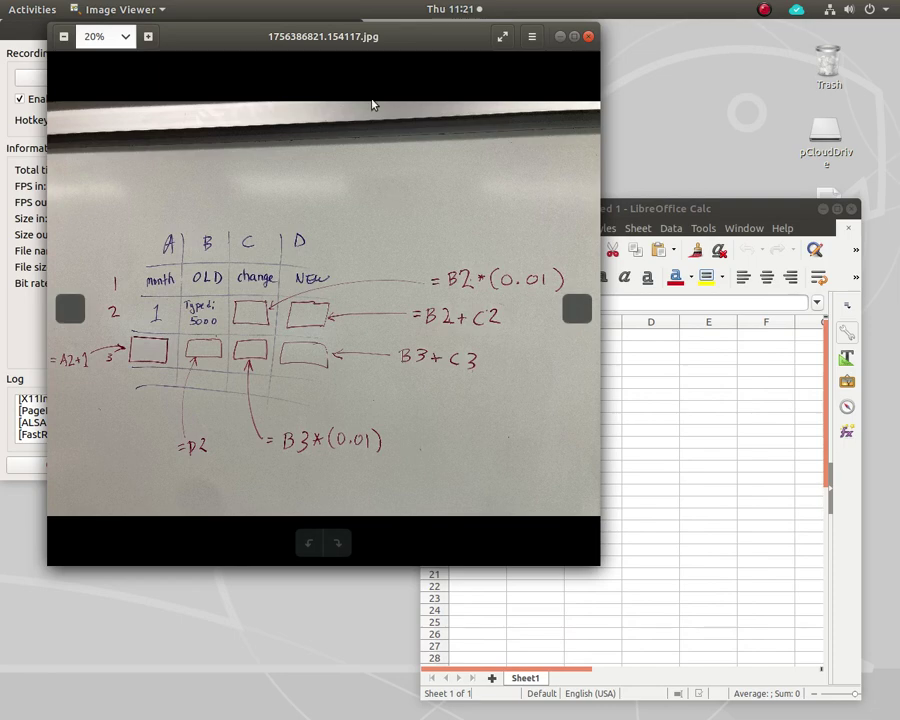
{"action": "left_click_drag", "start_coordinate": [366, 38], "coordinate": [319, 45]}
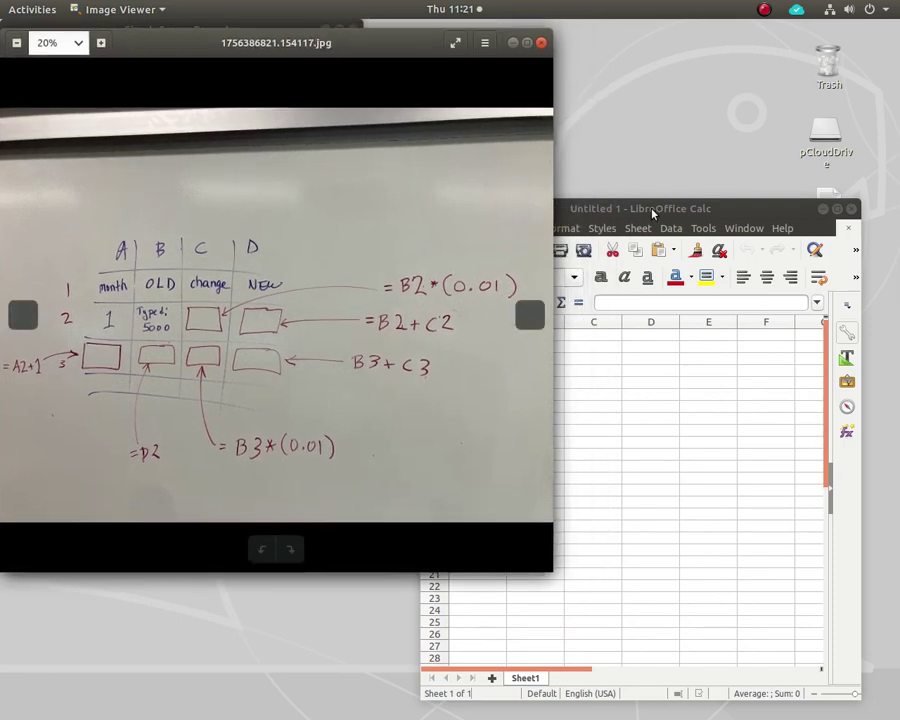
{"action": "left_click", "coordinate": [650, 208]}
{"action": "left_click_drag", "start_coordinate": [616, 206], "coordinate": [576, 118]}
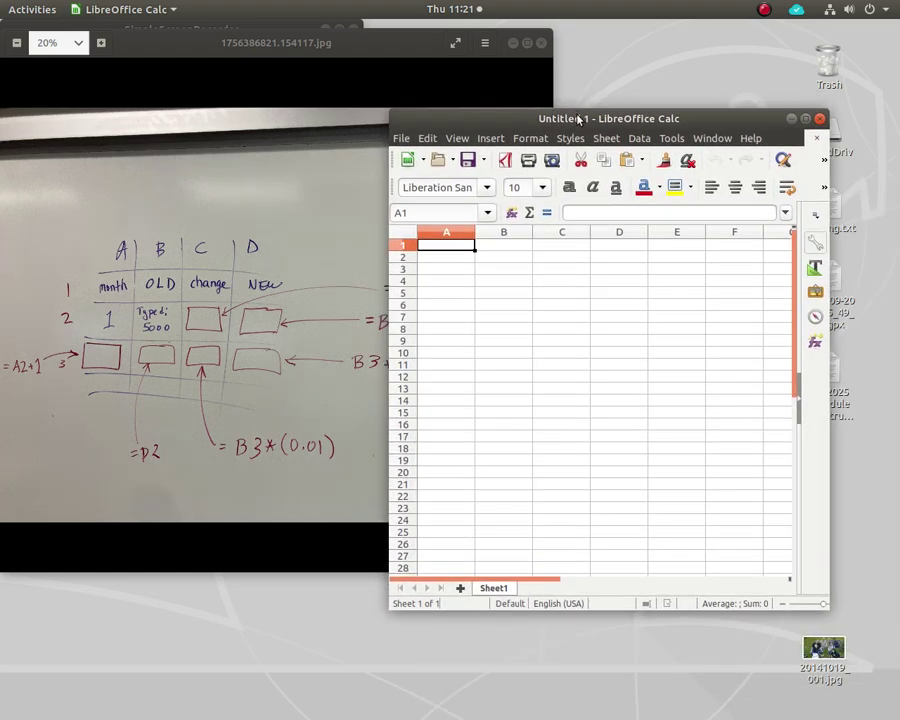
- Enter the column headers month, OLD, change and NEW in cells A1 through D1
{"action": "type", "text": "monm"}
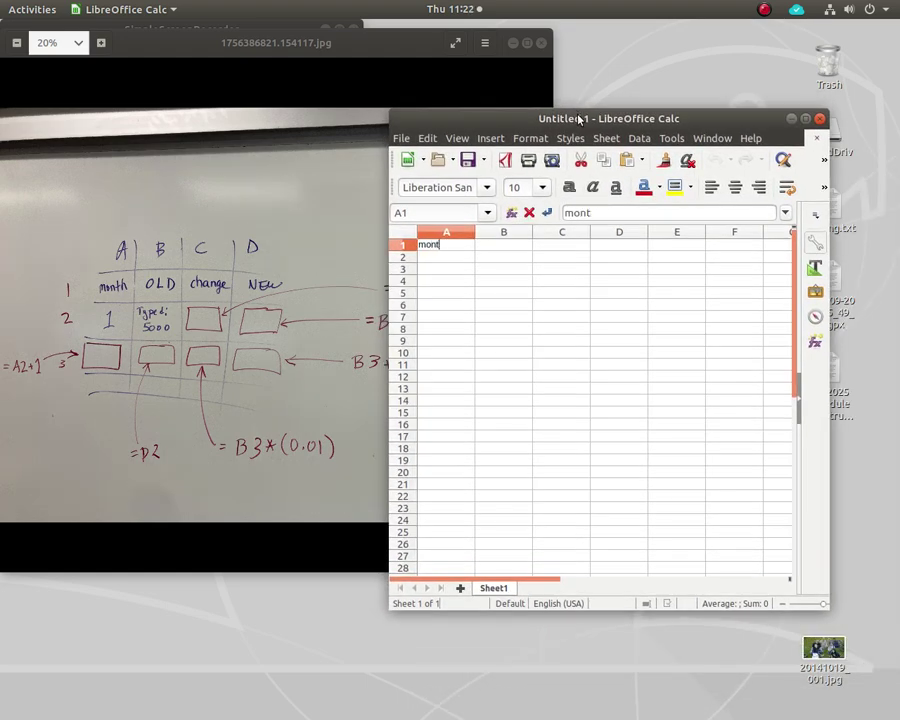
{"action": "type", "text": "h"}
{"action": "key", "text": "Tab"}
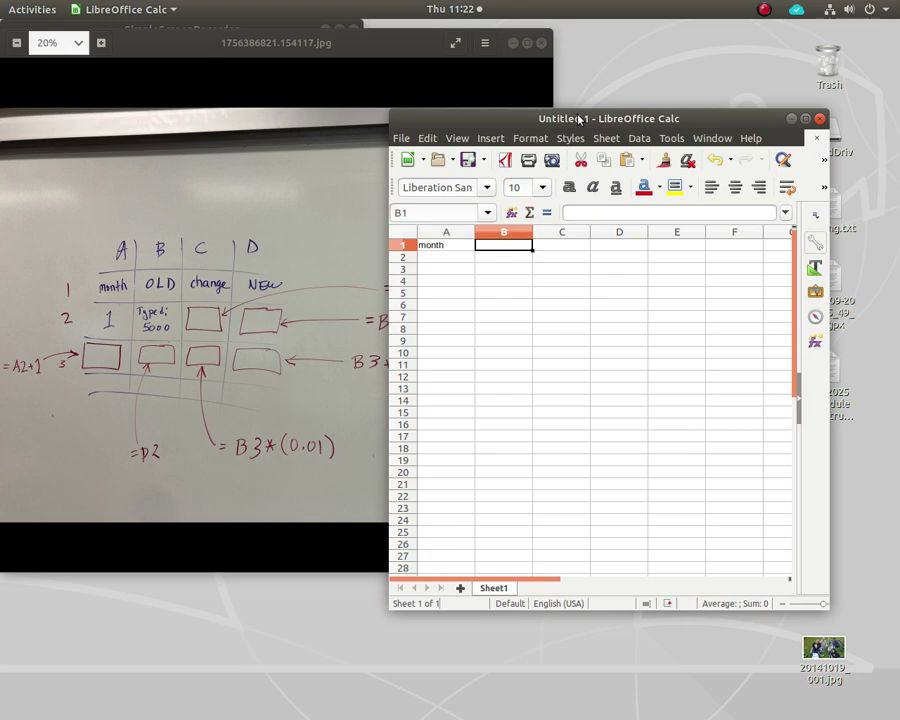
{"action": "type", "text": "OLD"}
{"action": "key", "text": "Tab"}
{"action": "type", "text": "change"}
{"action": "key", "text": "Tab"}
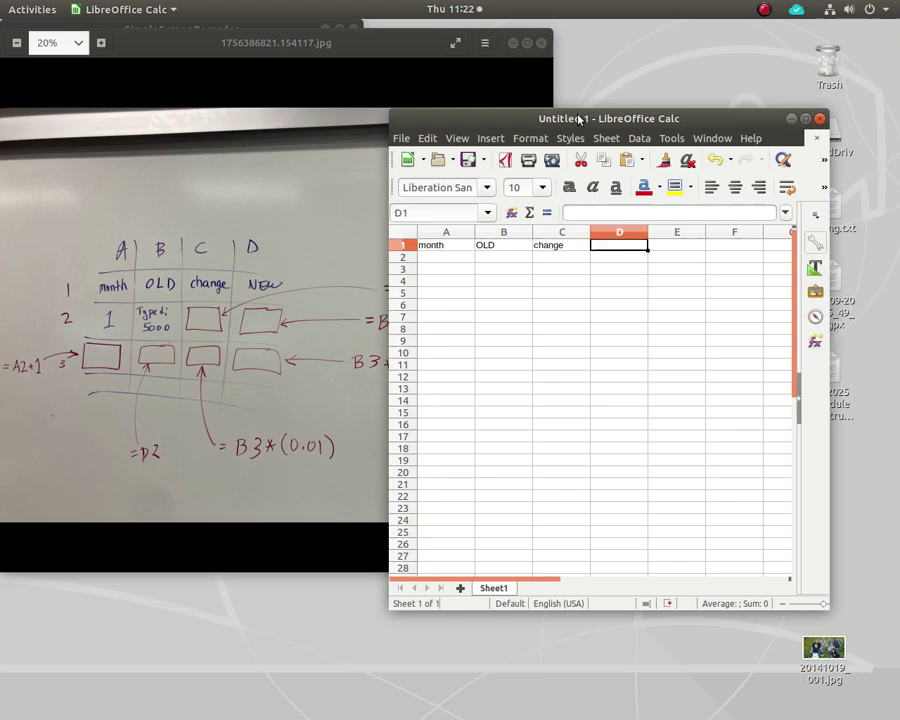
{"action": "type", "text": "NEW"}
{"action": "key", "text": "Return"}
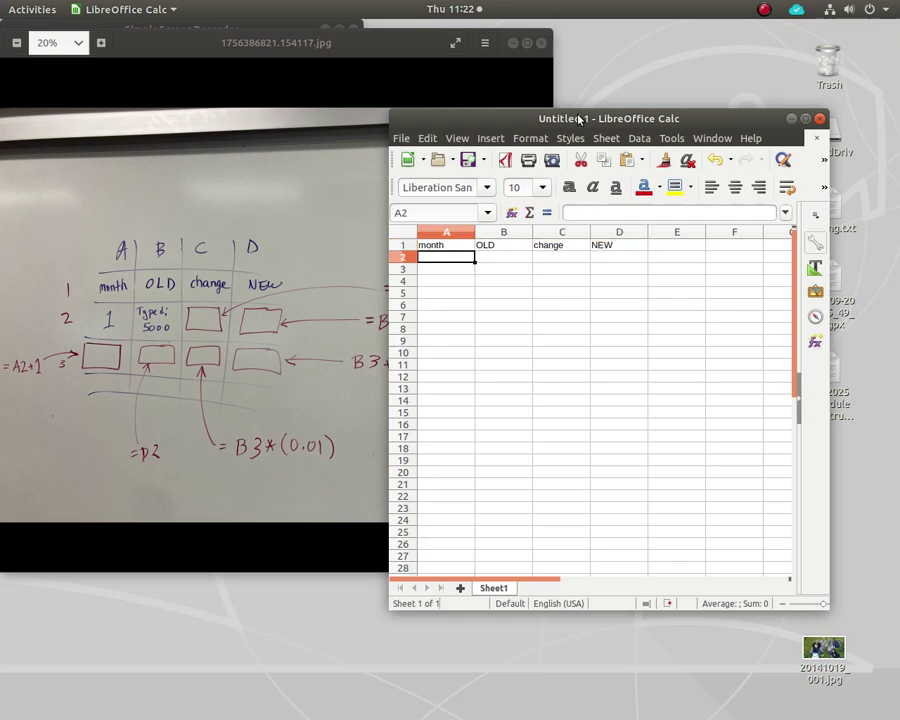
- Fill in the first data row with month 1 in A2 and the starting amount 5000 in B2
{"action": "type", "text": "1"}
{"action": "key", "text": "Tab"}
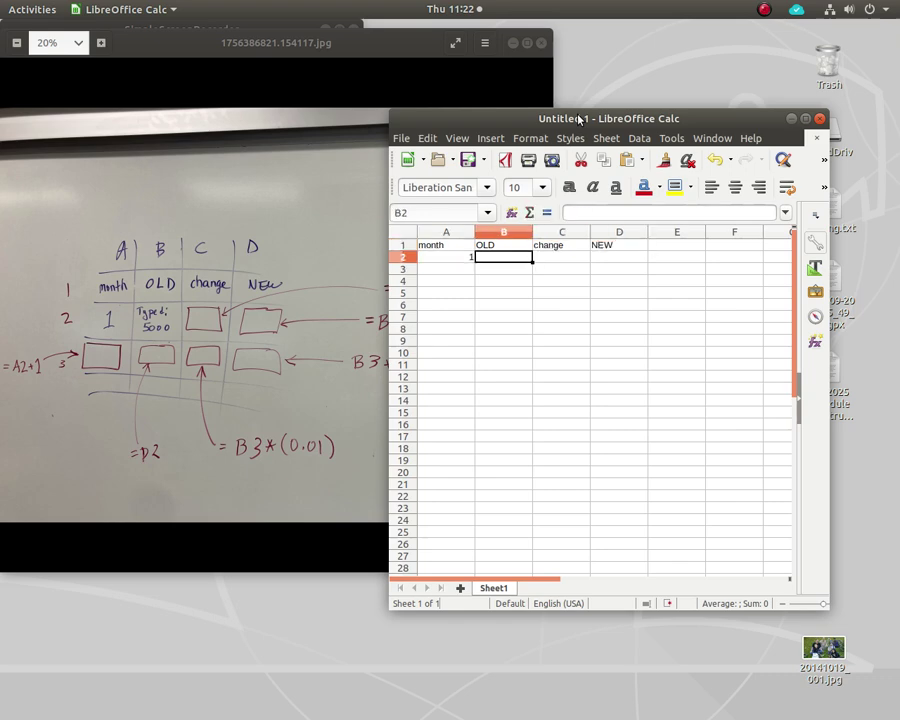
{"action": "type", "text": "500"}
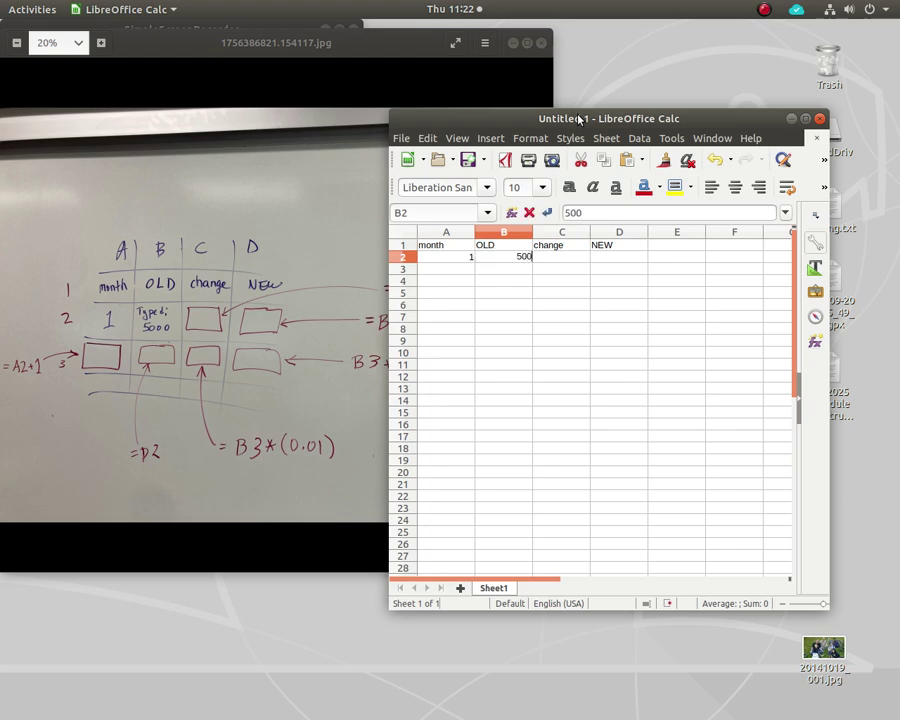
{"action": "type", "text": "0"}
{"action": "key", "text": "Tab"}
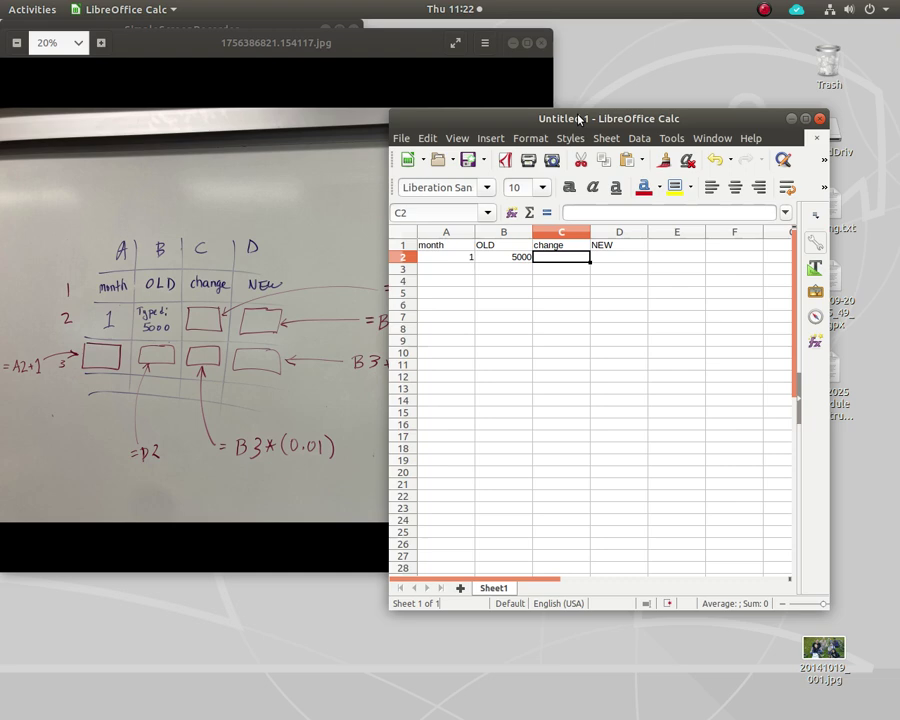
- Consult the whiteboard photo and enter the change formula =B2*(0.01) in cell C2
{"action": "left_click", "coordinate": [307, 43]}
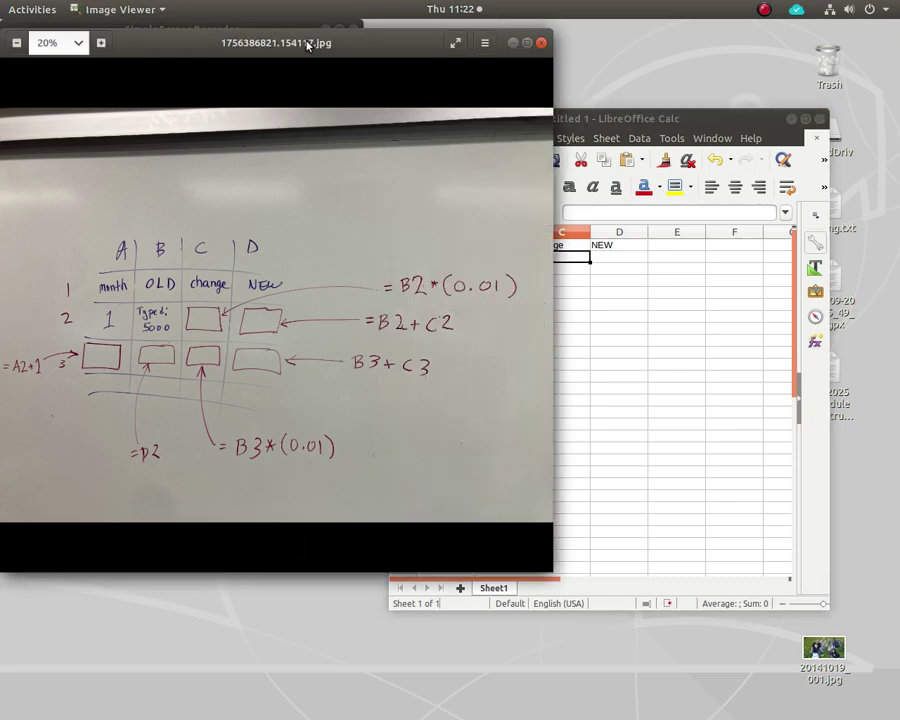
{"action": "left_click", "coordinate": [626, 120]}
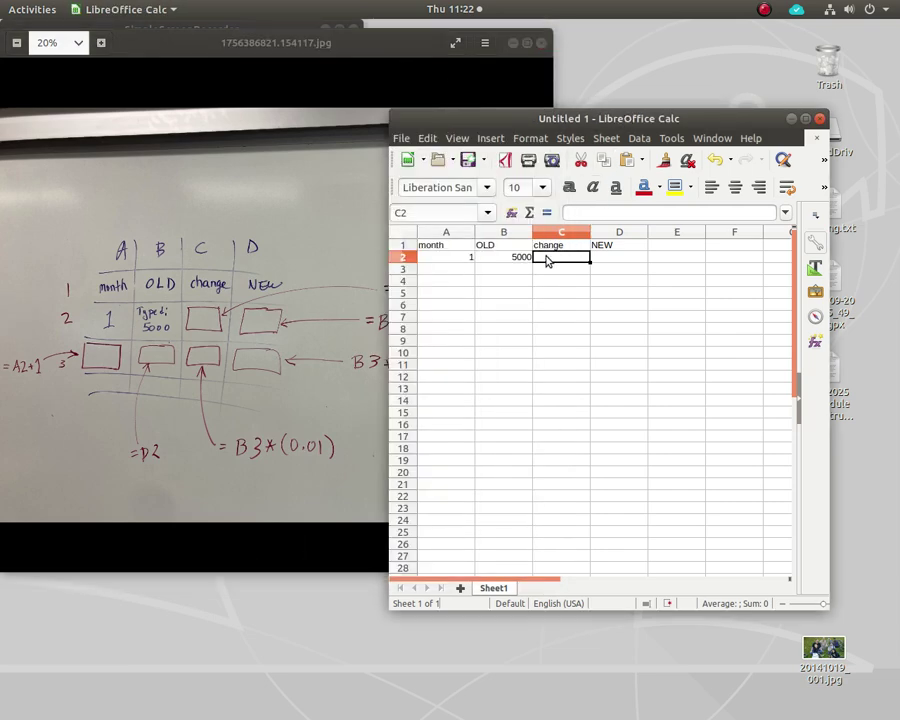
{"action": "left_click", "coordinate": [588, 213]}
{"action": "type", "text": "="}
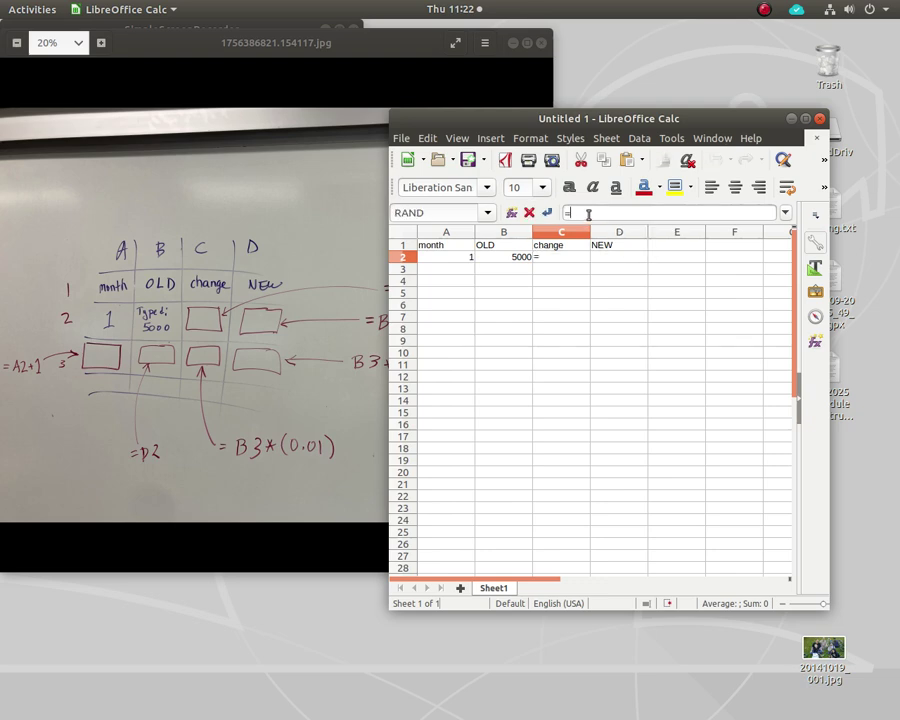
{"action": "type", "text": "B2*(0.01"}
{"action": "key", "text": "Return"}
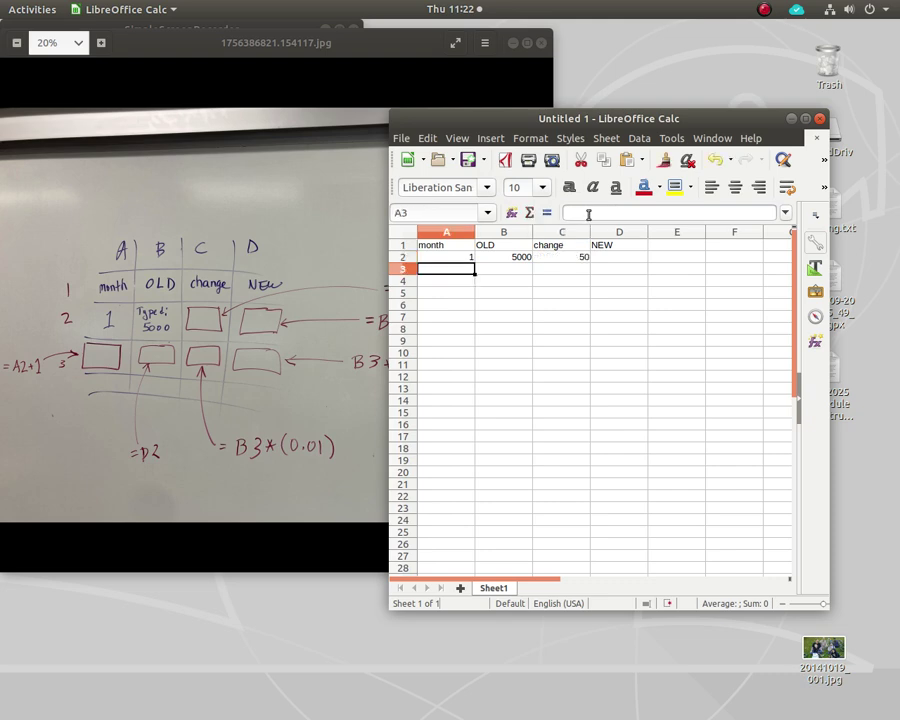
- Check the whiteboard photo for the NEW column and enter the formula =B2+C2 in cell D2
{"action": "left_click", "coordinate": [310, 268]}
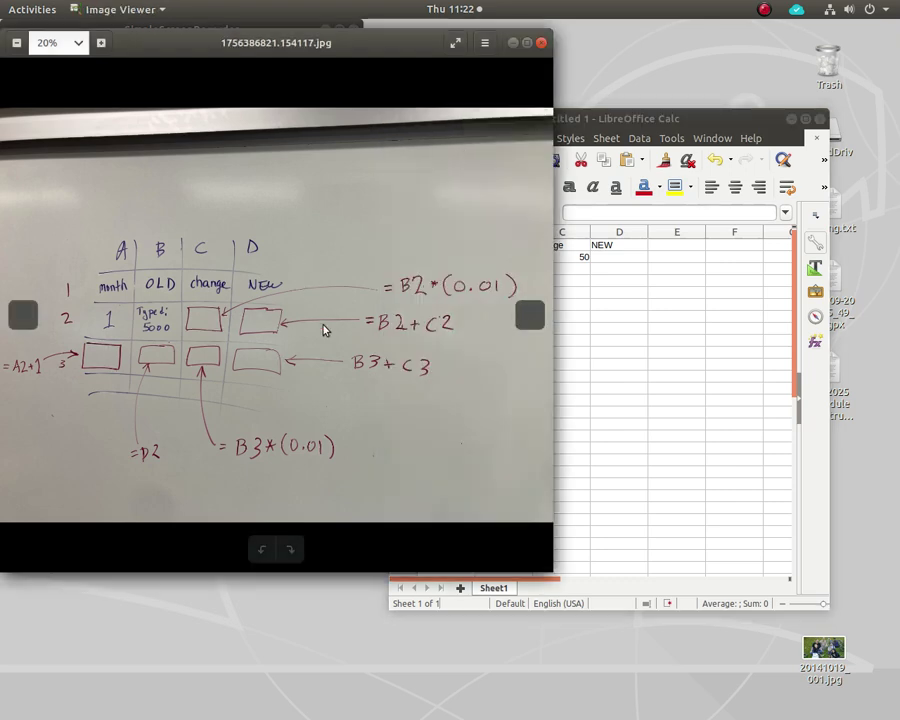
{"action": "left_click", "coordinate": [664, 119]}
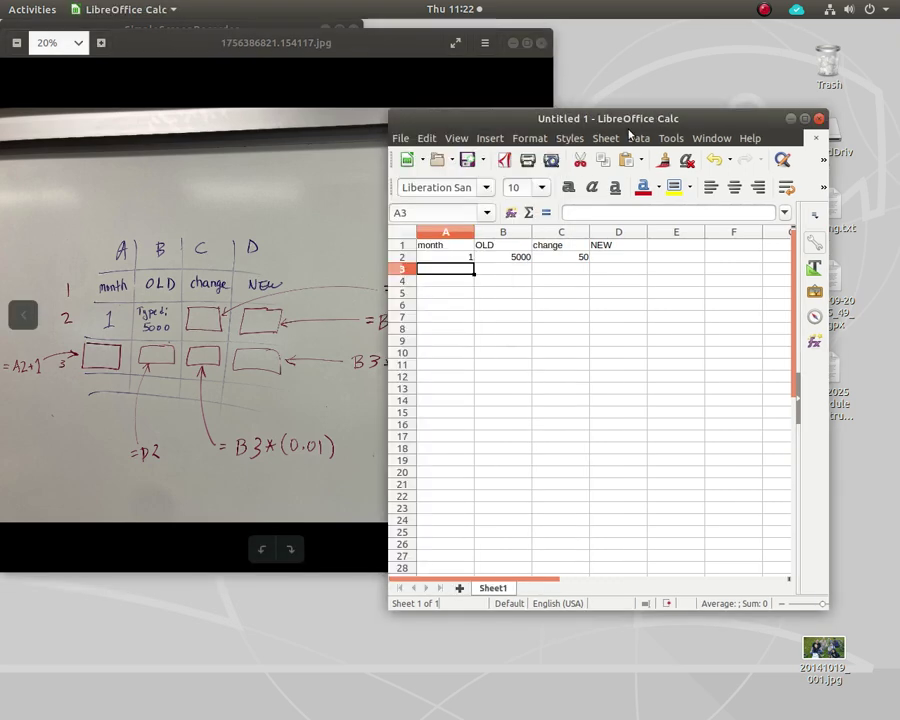
{"action": "left_click", "coordinate": [604, 259]}
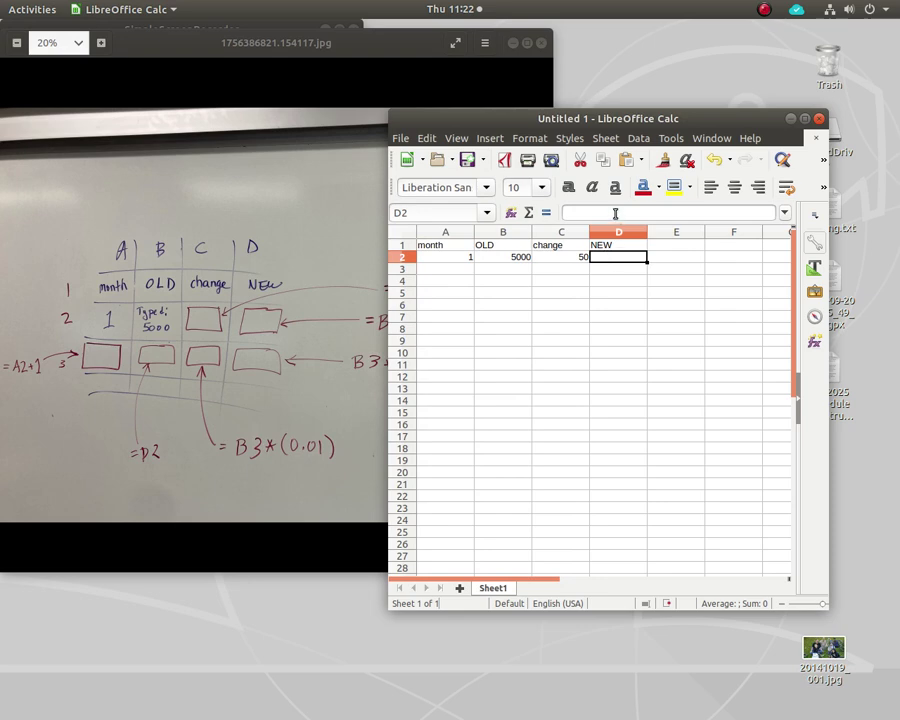
{"action": "left_click", "coordinate": [615, 213]}
{"action": "type", "text": "="}
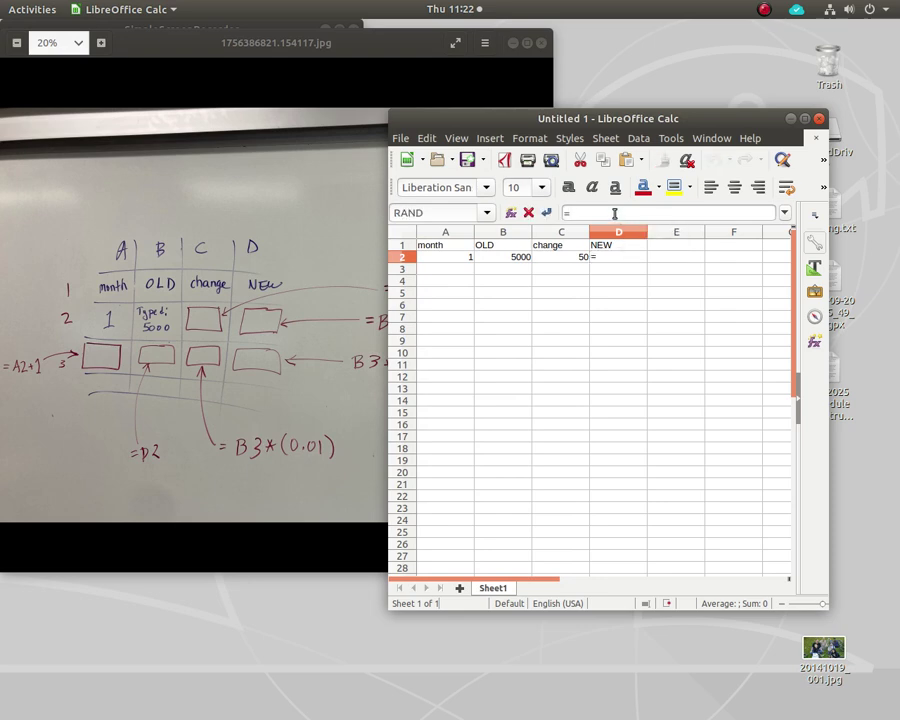
{"action": "type", "text": "B2+C2"}
{"action": "key", "text": "Return"}
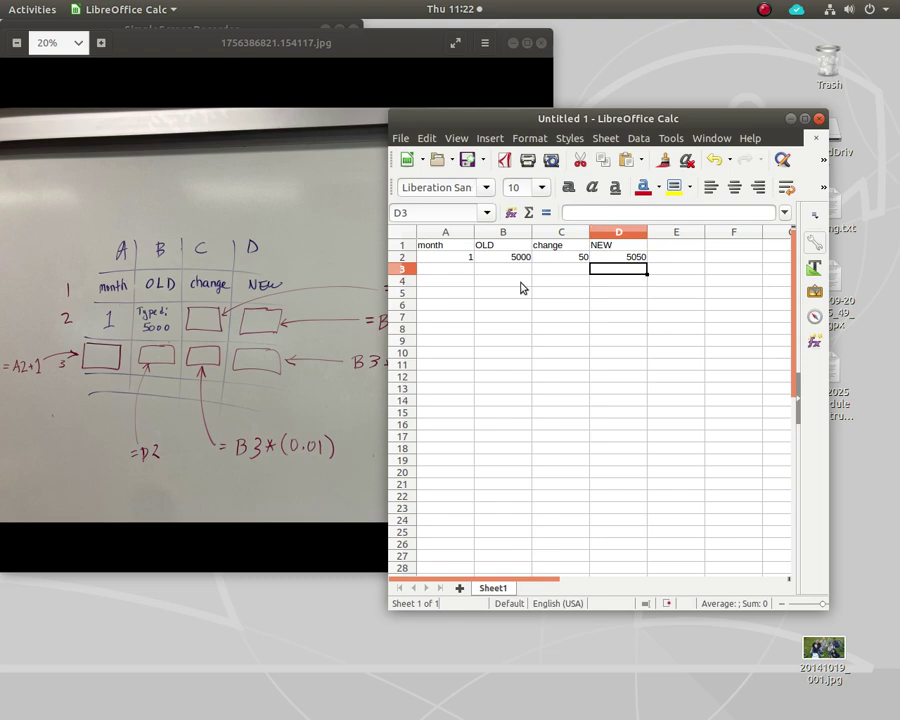
- Try filling the month number from A2 down through A17, and undo the fill
{"action": "left_click", "coordinate": [454, 268]}
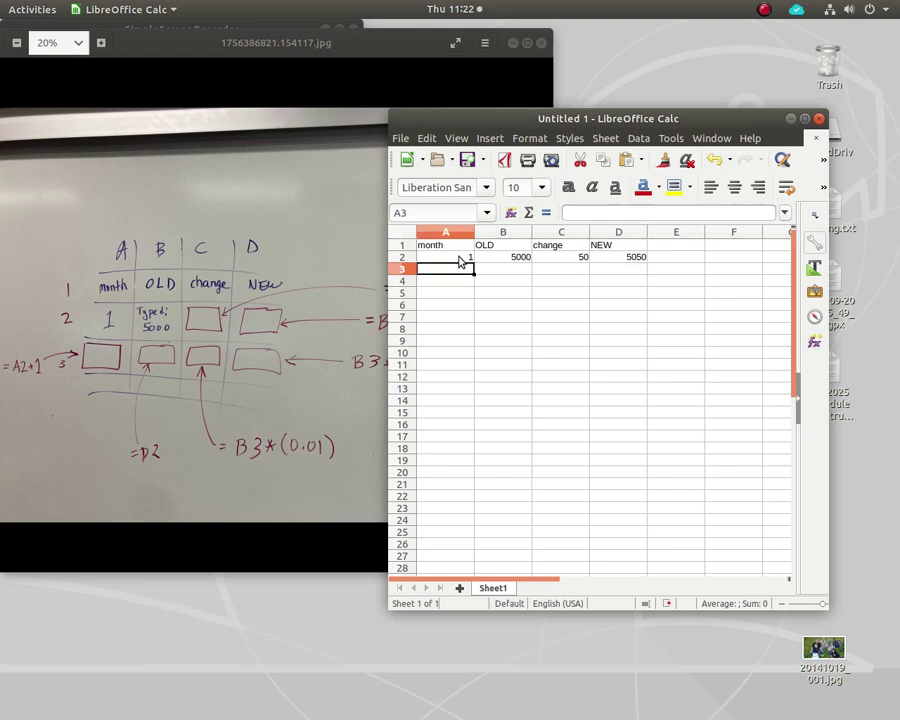
{"action": "left_click", "coordinate": [466, 258]}
{"action": "left_click_drag", "start_coordinate": [474, 261], "coordinate": [458, 448]}
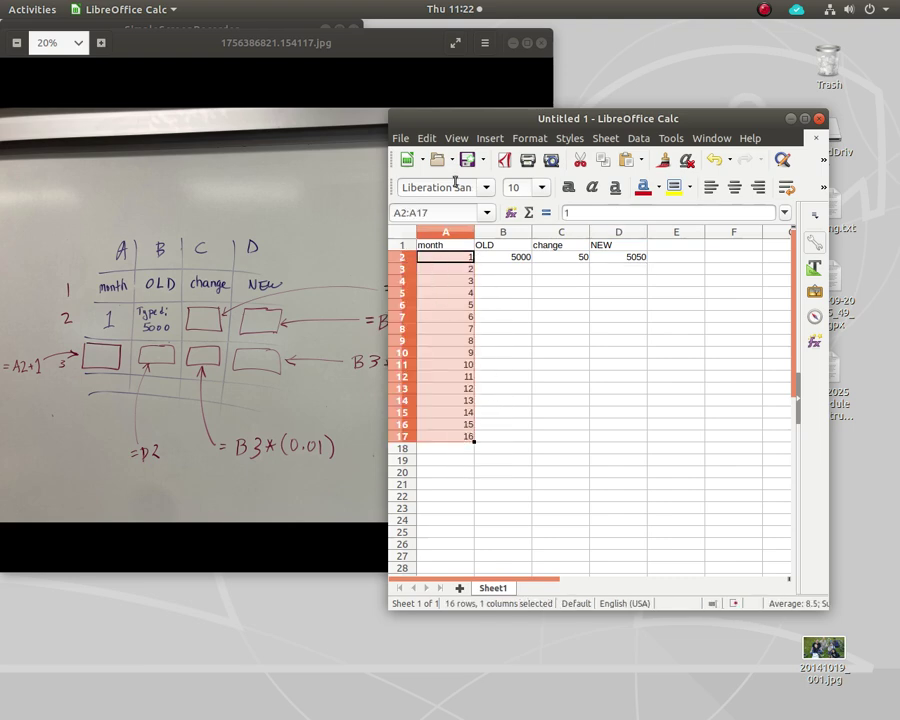
{"action": "left_click", "coordinate": [426, 138]}
{"action": "left_click", "coordinate": [434, 152]}
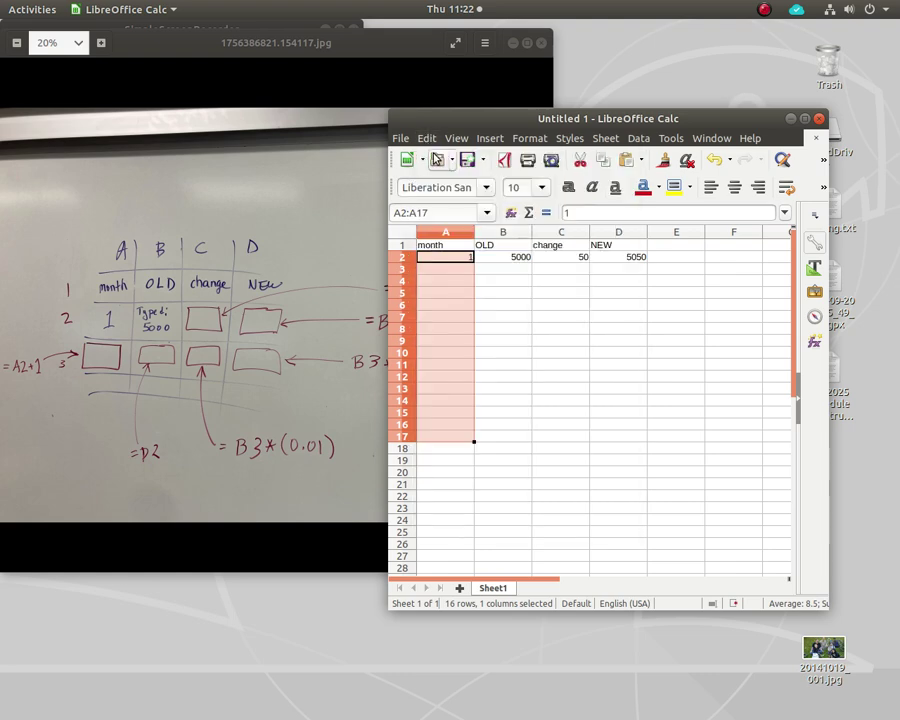
- Enter the formula =A2+1 in cell A3 and fill it down the month column through A15
{"action": "left_click", "coordinate": [460, 258]}
{"action": "left_click", "coordinate": [454, 268]}
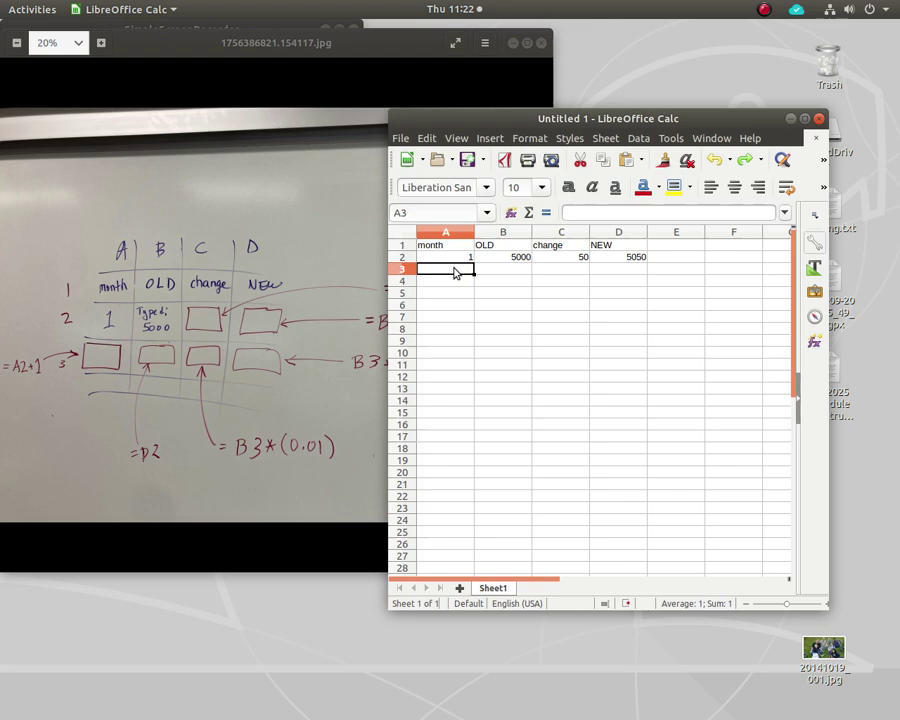
{"action": "left_click", "coordinate": [587, 213]}
{"action": "type", "text": "="}
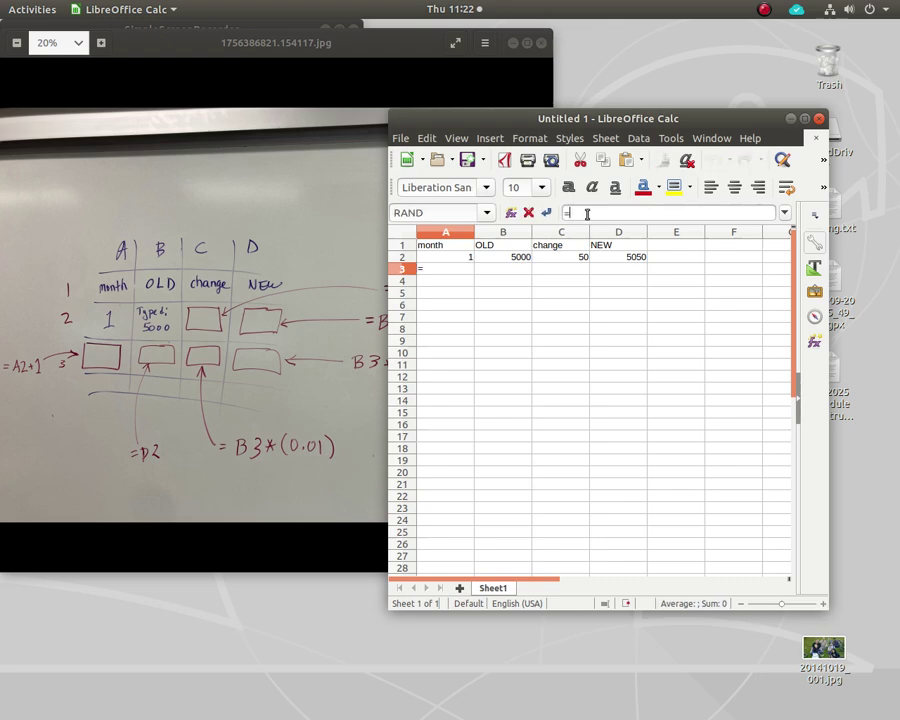
{"action": "type", "text": "A2+1"}
{"action": "key", "text": "Return"}
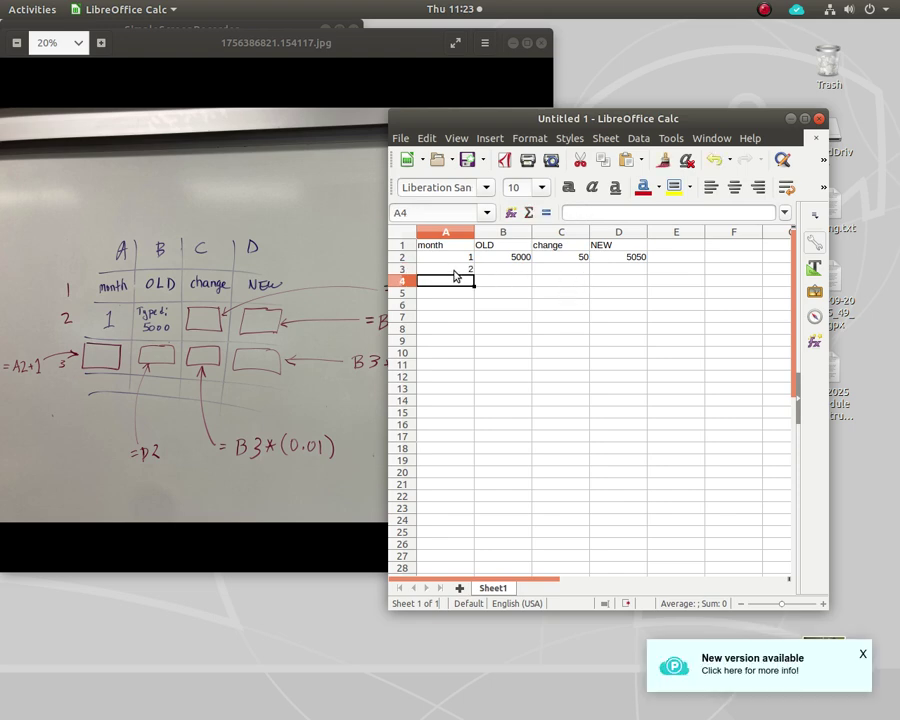
{"action": "left_click", "coordinate": [465, 270]}
{"action": "left_click_drag", "start_coordinate": [473, 274], "coordinate": [466, 423]}
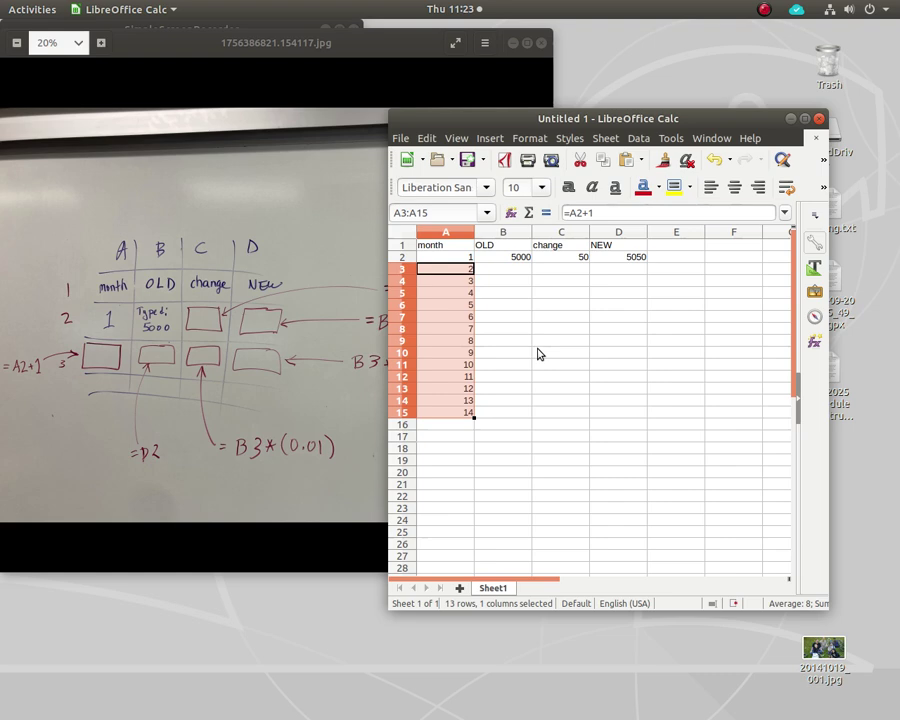
- Make the second month's OLD amount in B3 reference the previous NEW amount with the formula =D2
{"action": "left_click", "coordinate": [514, 270]}
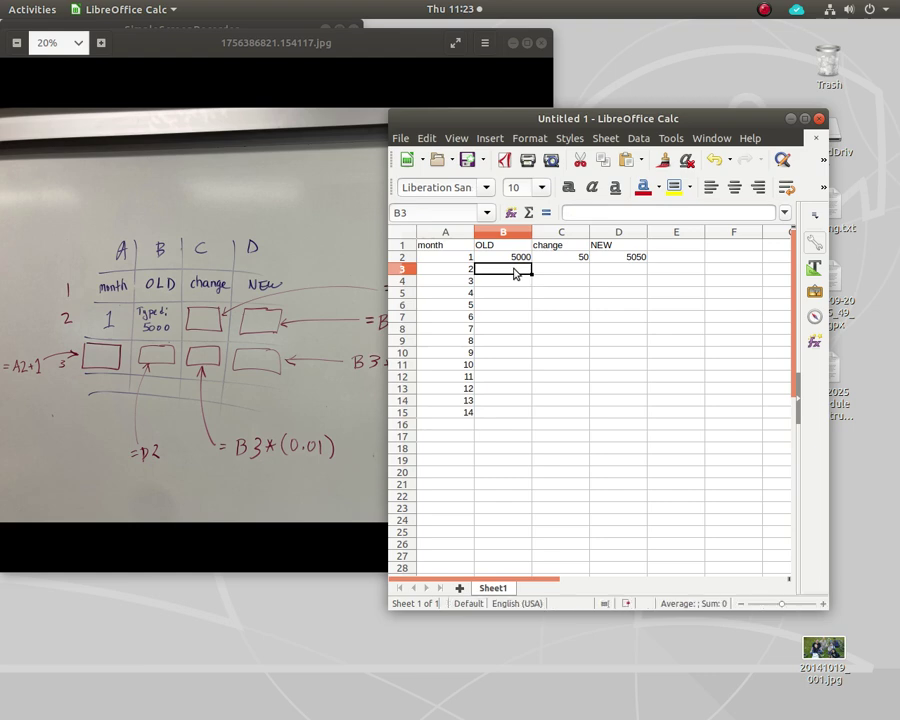
{"action": "left_click", "coordinate": [619, 259]}
{"action": "left_click", "coordinate": [517, 272]}
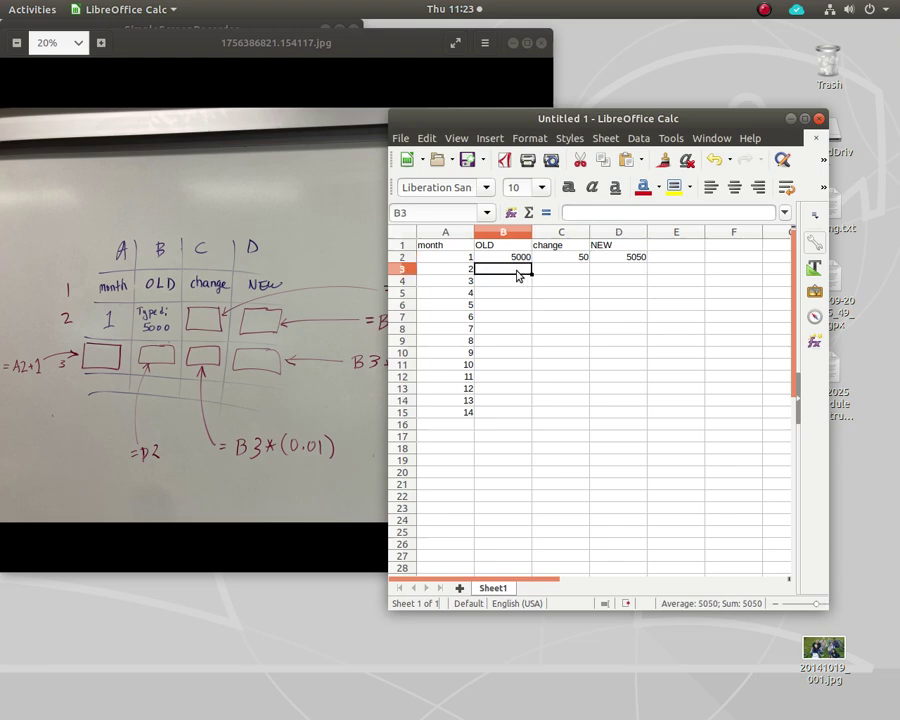
{"action": "left_click", "coordinate": [594, 214]}
{"action": "type", "text": "="}
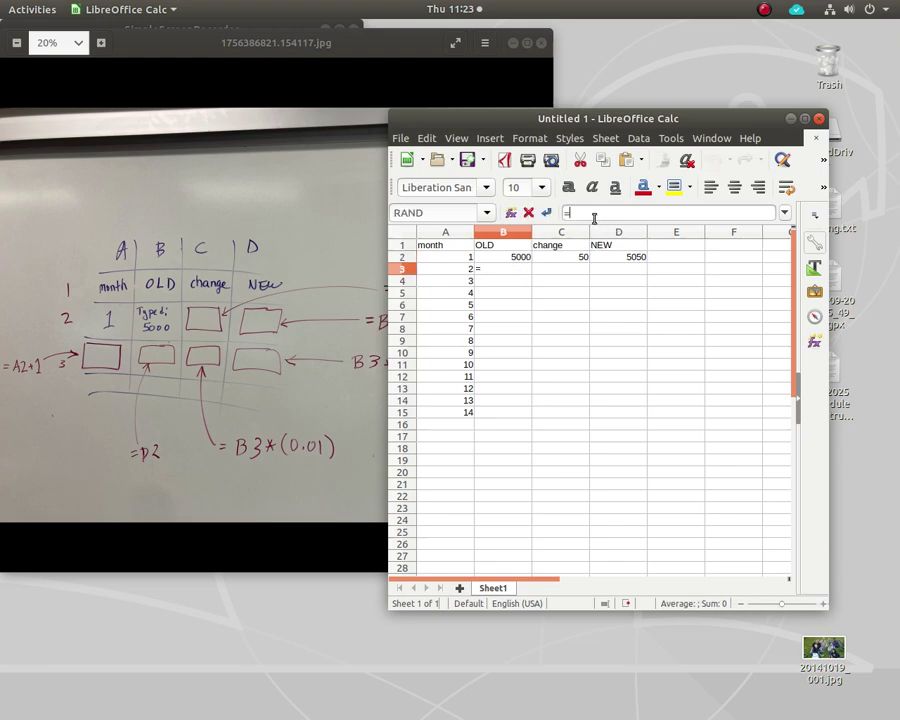
{"action": "left_click", "coordinate": [625, 259]}
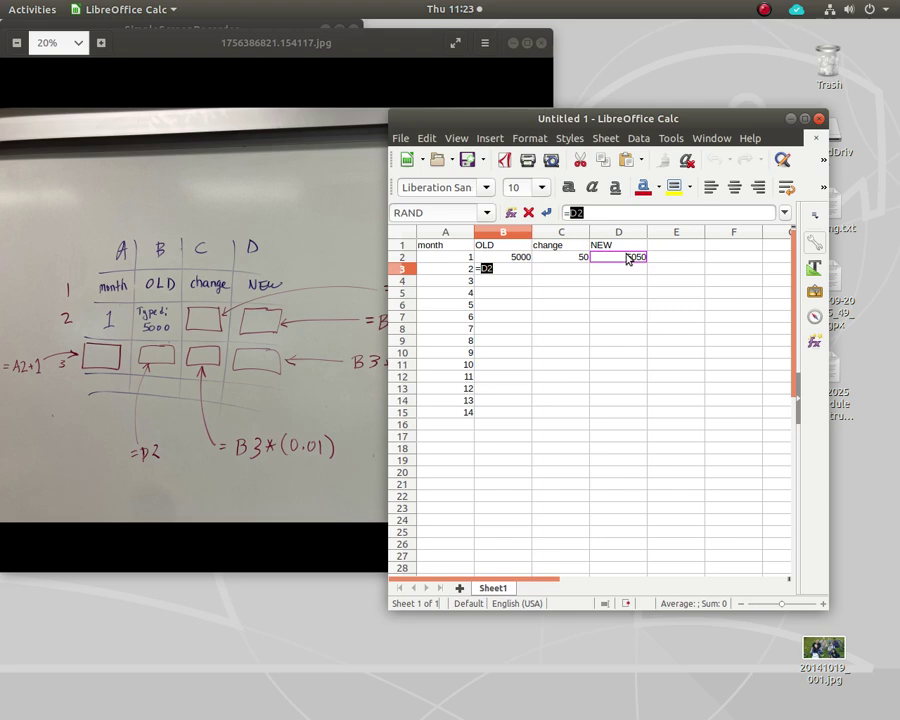
{"action": "left_click", "coordinate": [627, 209]}
{"action": "key", "text": "Return"}
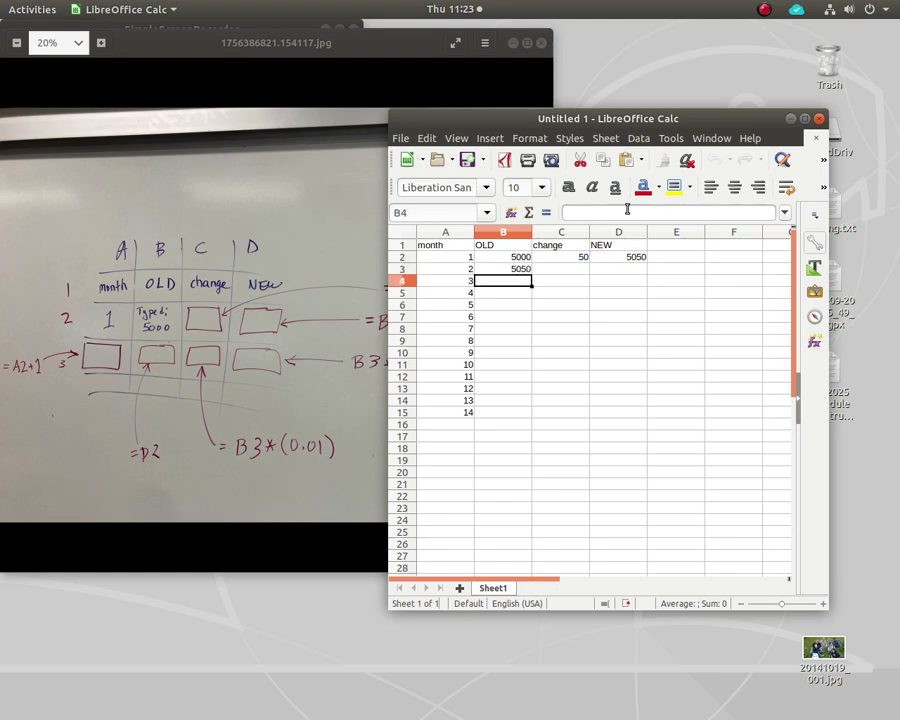
- Fill the change formula from C2 down into C3 and reselect C2 to review its formula
{"action": "left_click", "coordinate": [566, 272]}
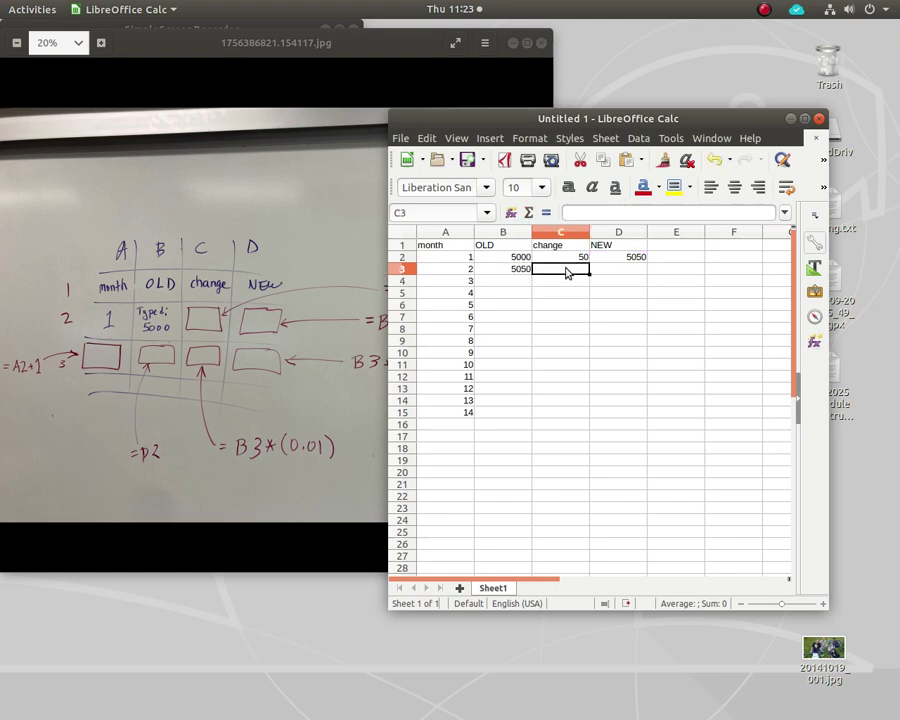
{"action": "left_click", "coordinate": [583, 259]}
{"action": "left_click_drag", "start_coordinate": [589, 263], "coordinate": [585, 288]}
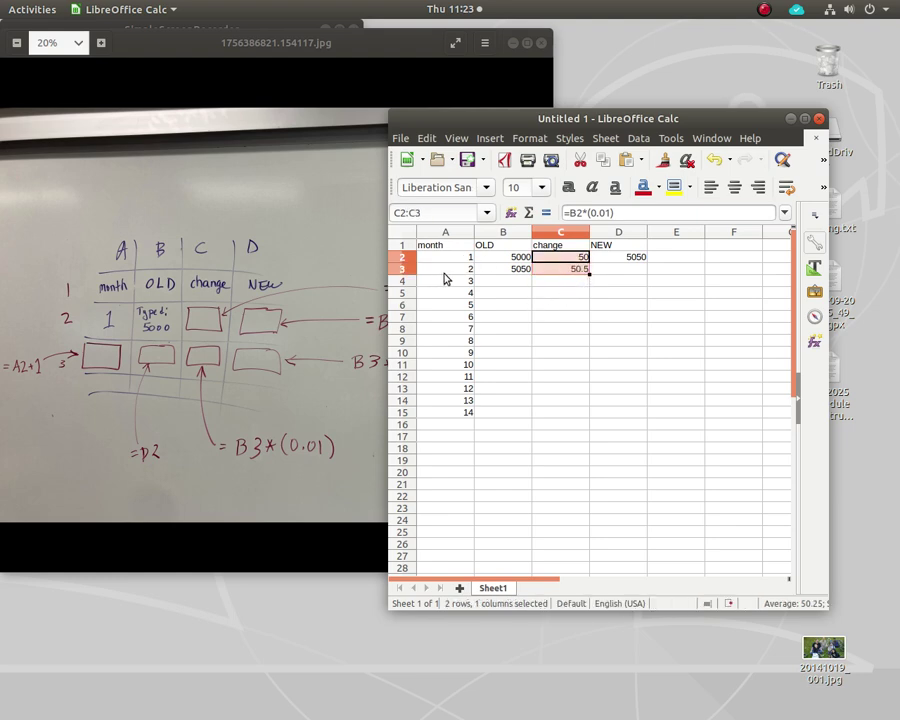
{"action": "left_click", "coordinate": [573, 283]}
{"action": "left_click", "coordinate": [578, 258]}
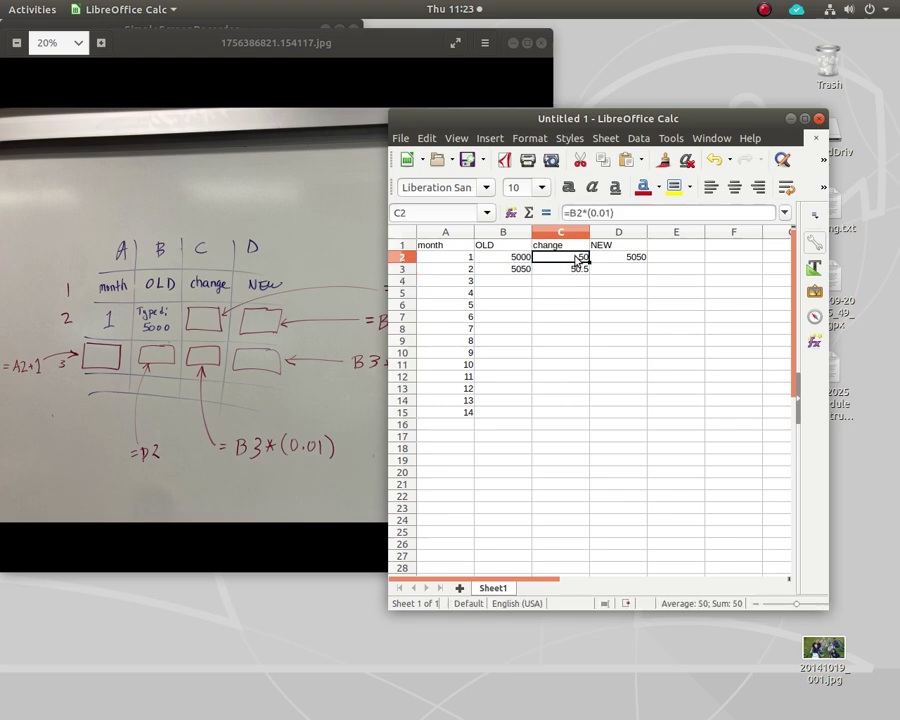
- Fill the NEW formula from D2 down into D3 for the second month
{"action": "left_click", "coordinate": [575, 270]}
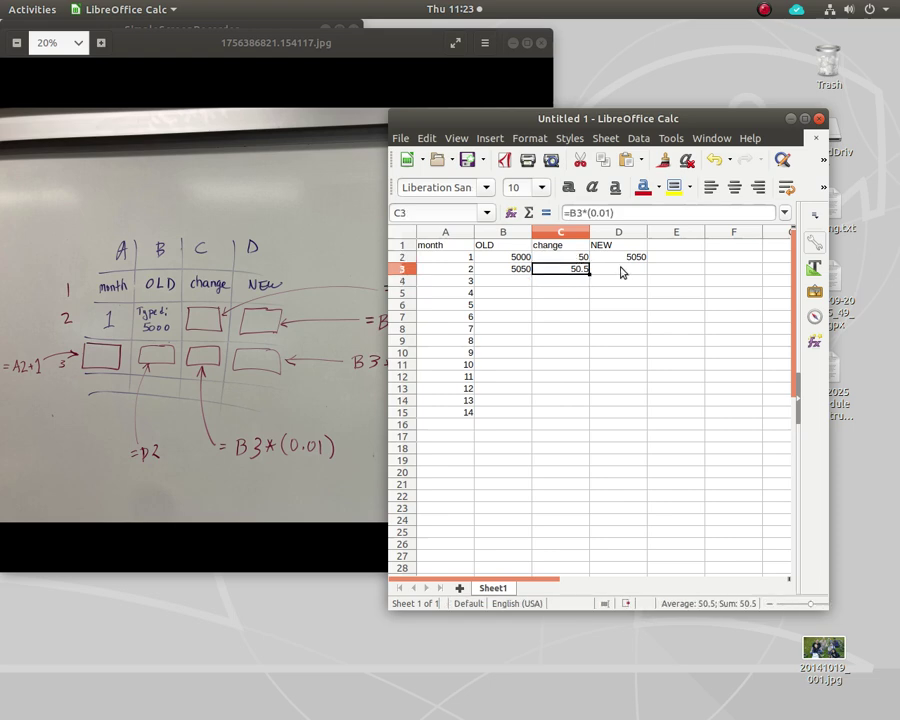
{"action": "left_click", "coordinate": [620, 268]}
{"action": "left_click", "coordinate": [646, 261]}
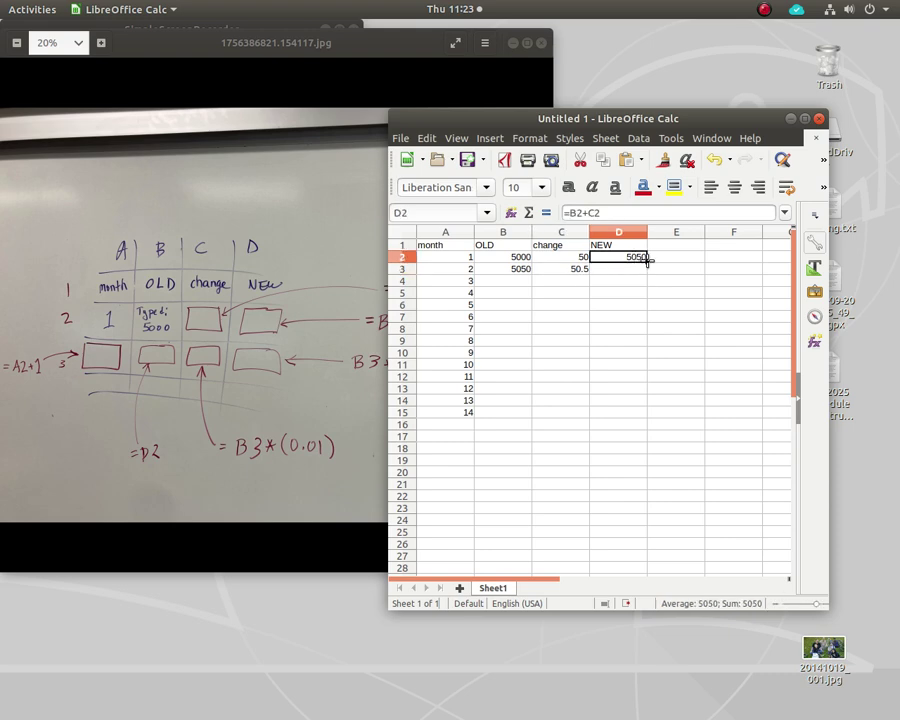
{"action": "left_click_drag", "start_coordinate": [646, 261], "coordinate": [645, 286]}
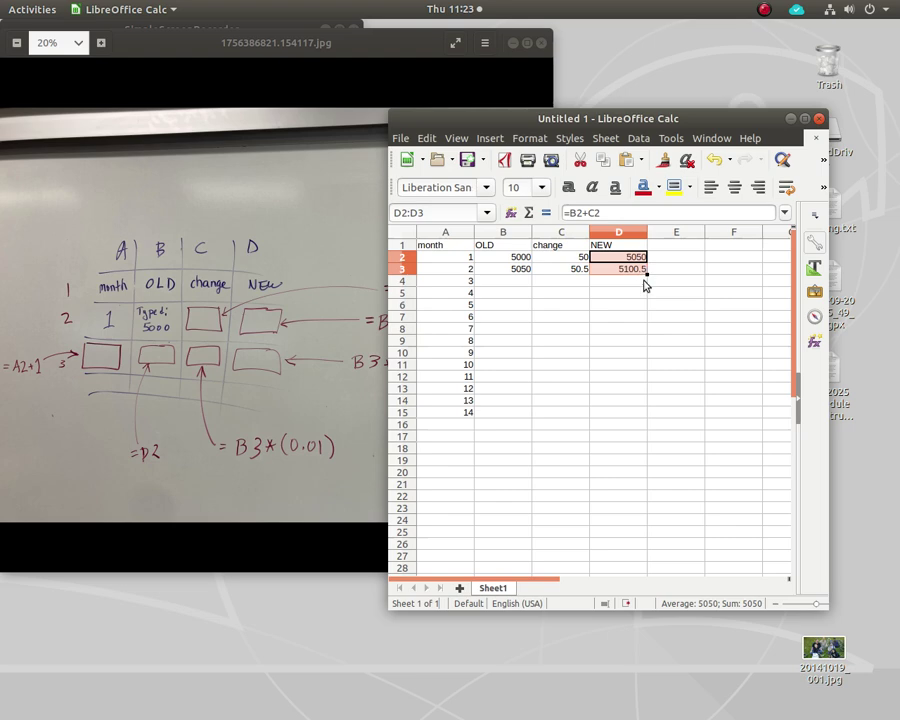
{"action": "left_click", "coordinate": [663, 352]}
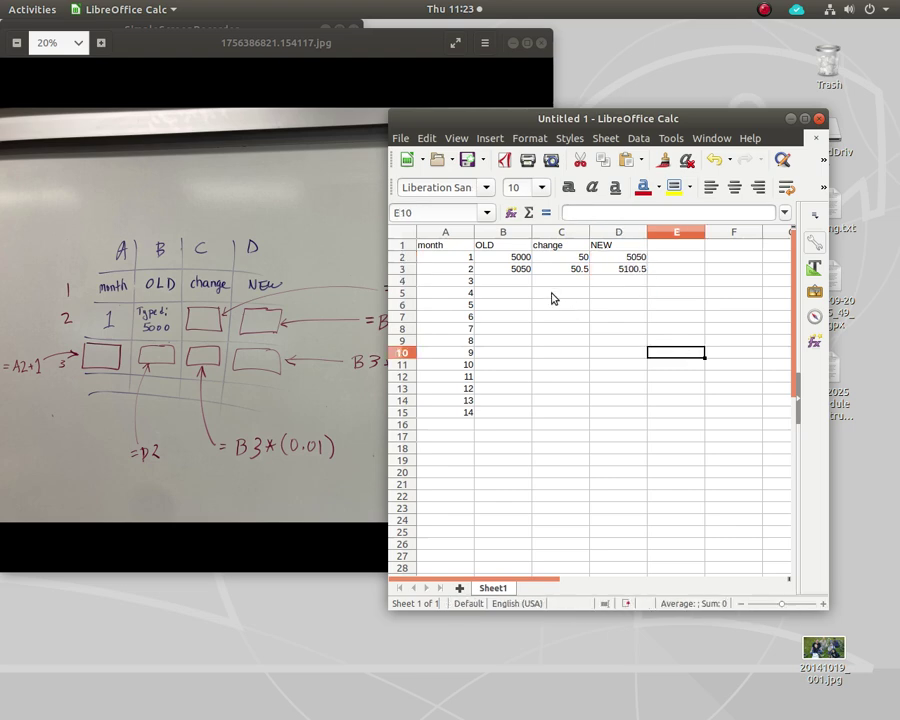
- Try filling the second month's OLD, change and NEW formulas from B3:D3 down through row 13, and undo the fill
{"action": "left_click", "coordinate": [465, 270]}
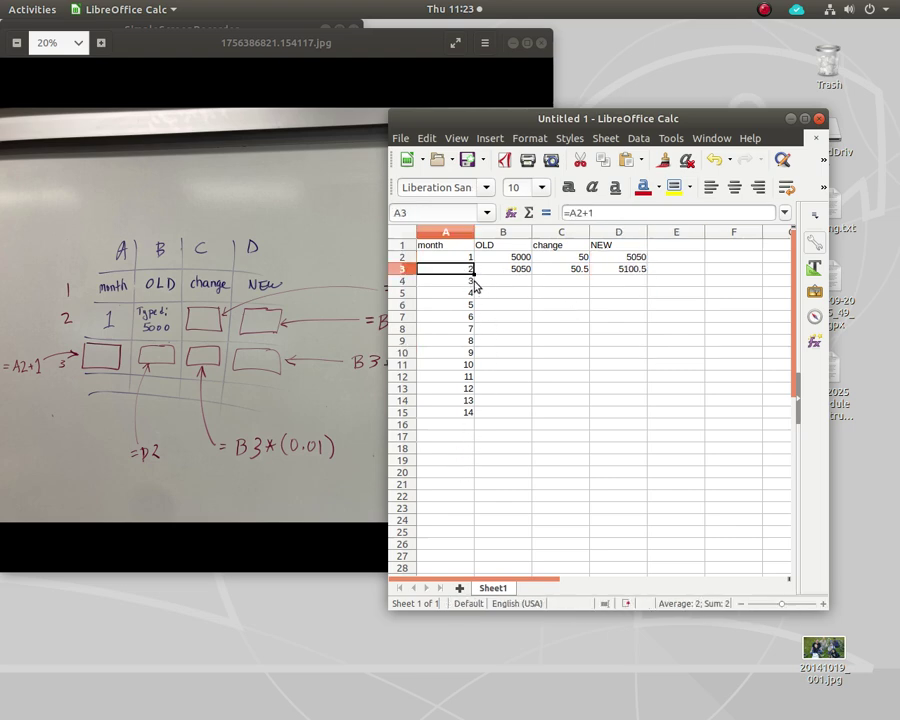
{"action": "left_click", "coordinate": [505, 272]}
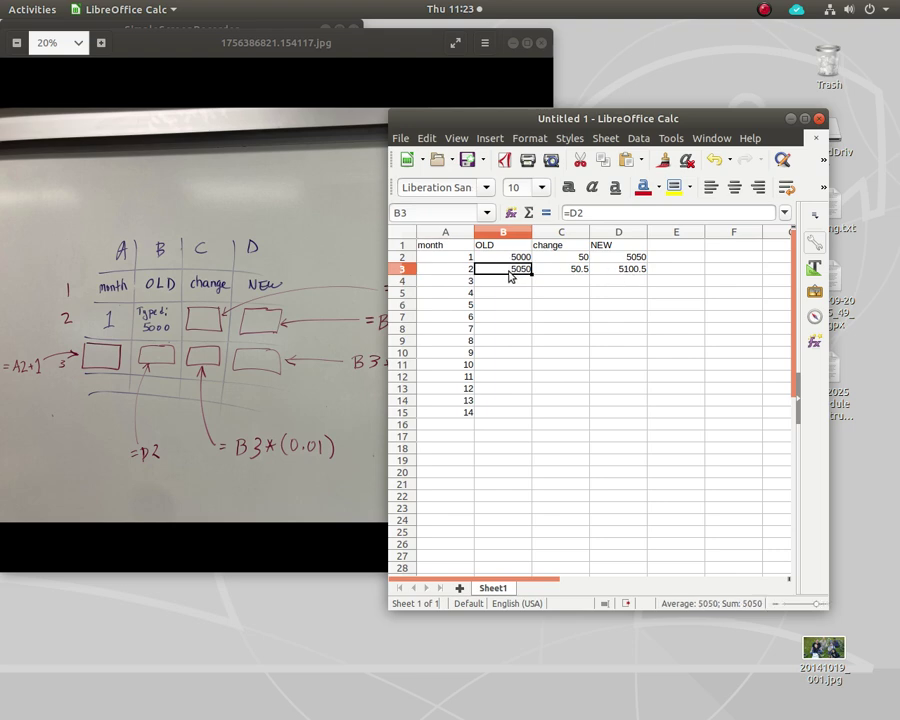
{"action": "left_click", "coordinate": [580, 270]}
{"action": "left_click", "coordinate": [600, 272]}
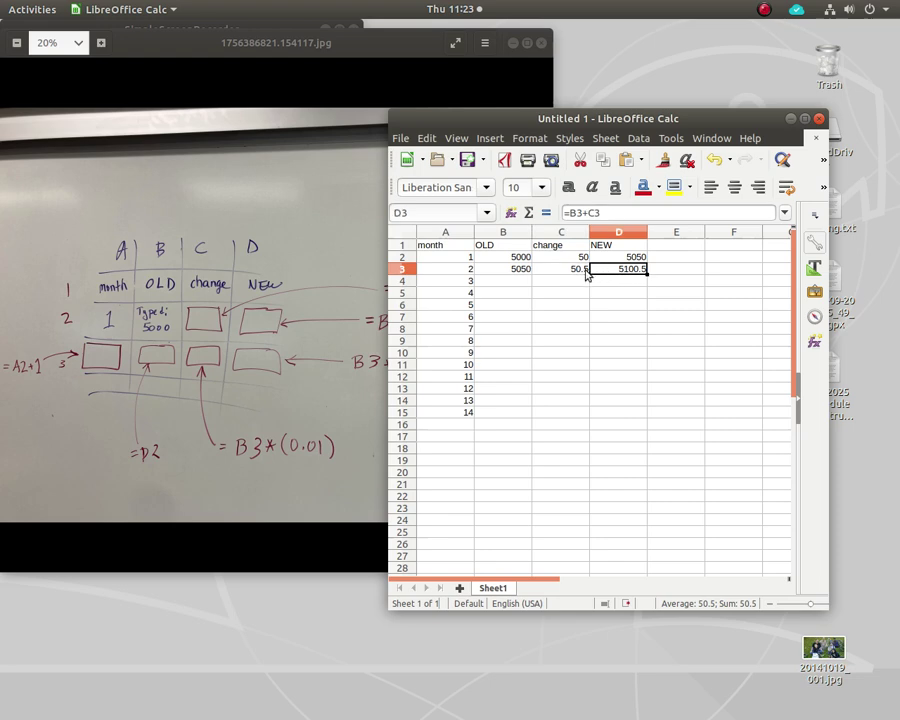
{"action": "left_click", "coordinate": [522, 272]}
{"action": "left_click", "coordinate": [637, 272], "text": "shift"}
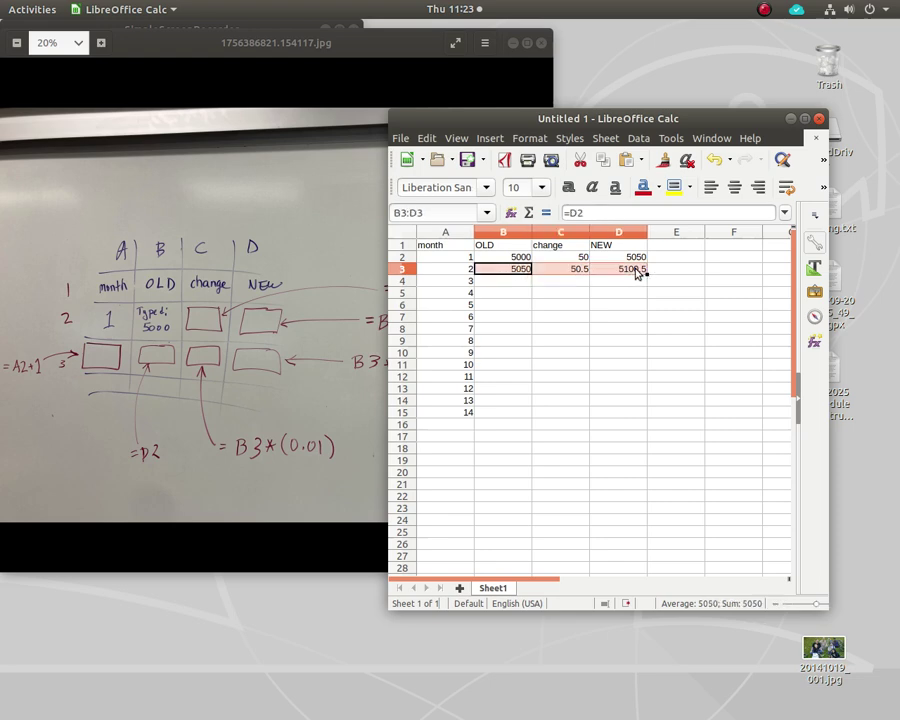
{"action": "left_click_drag", "start_coordinate": [648, 274], "coordinate": [652, 393]}
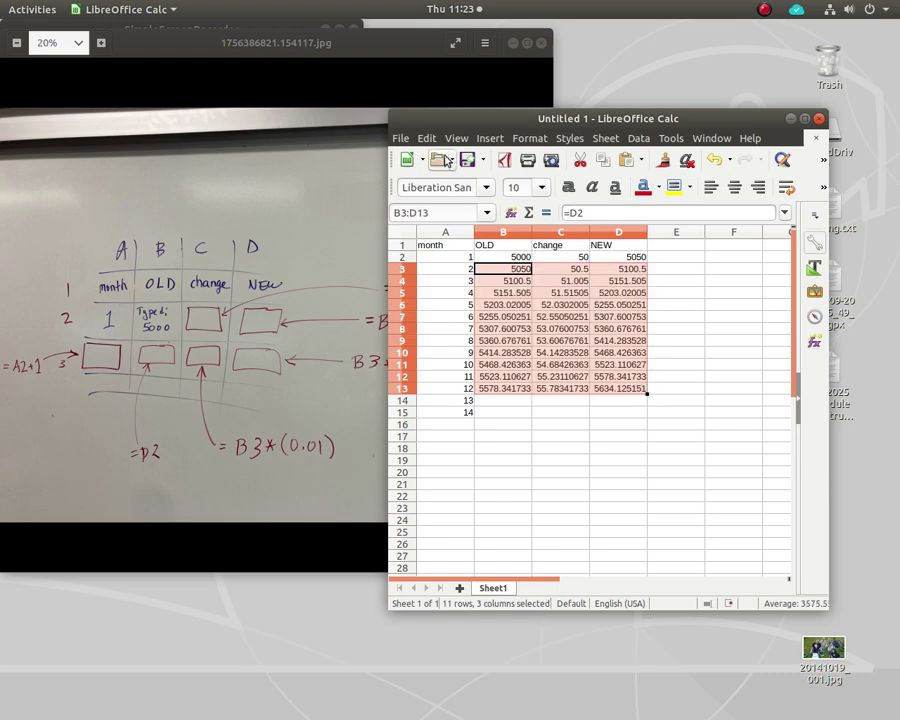
{"action": "left_click", "coordinate": [428, 139]}
{"action": "left_click", "coordinate": [436, 152]}
{"action": "left_click", "coordinate": [733, 269]}
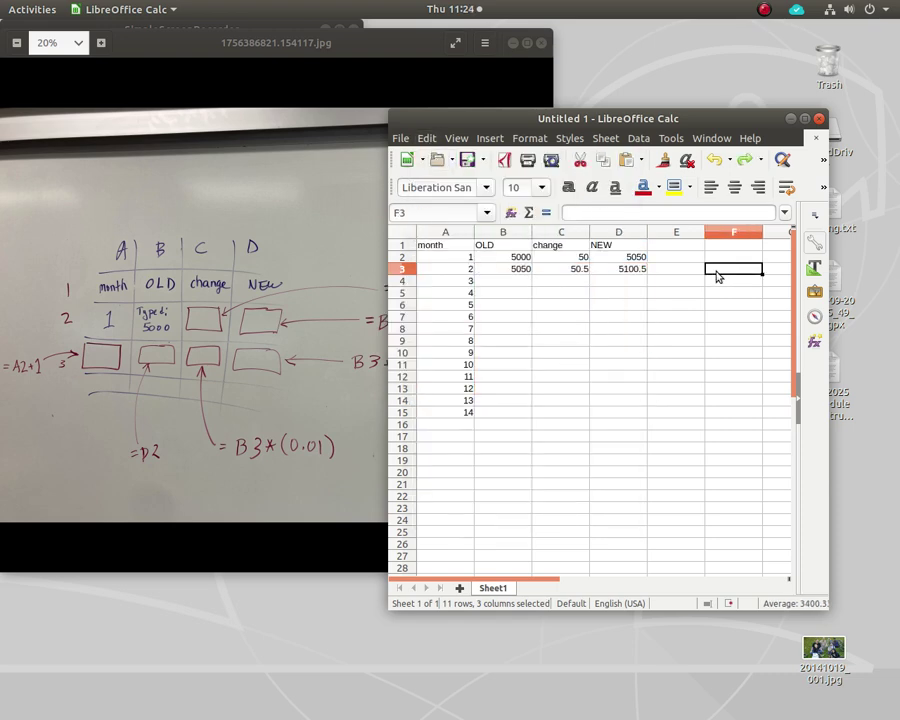
- Fill the OLD, change and NEW formulas in B3:D3 down through row 15
{"action": "left_click", "coordinate": [513, 271]}
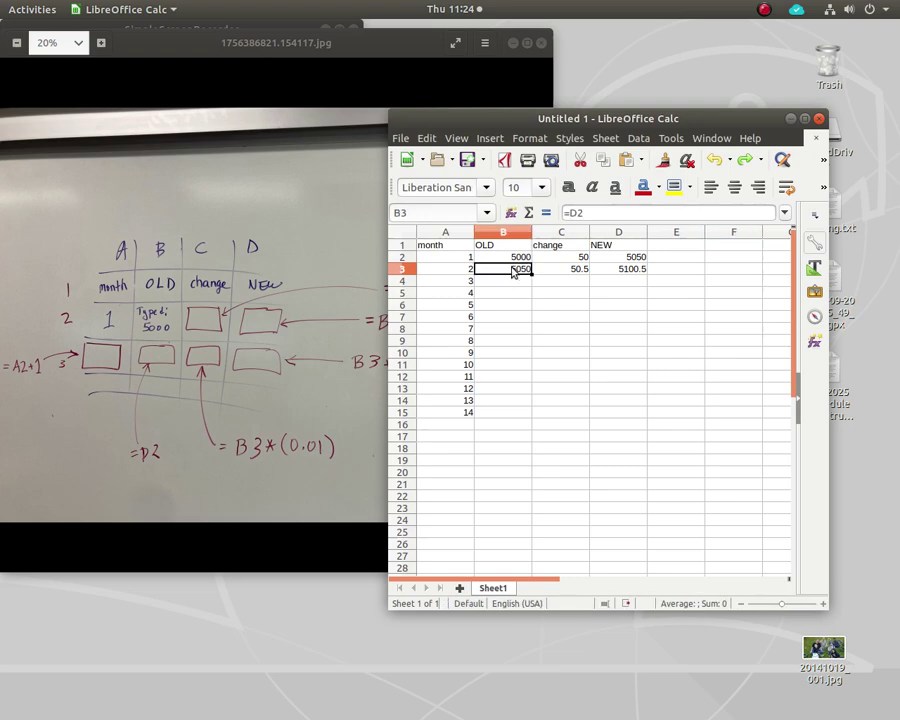
{"action": "left_click", "coordinate": [612, 272], "text": "shift"}
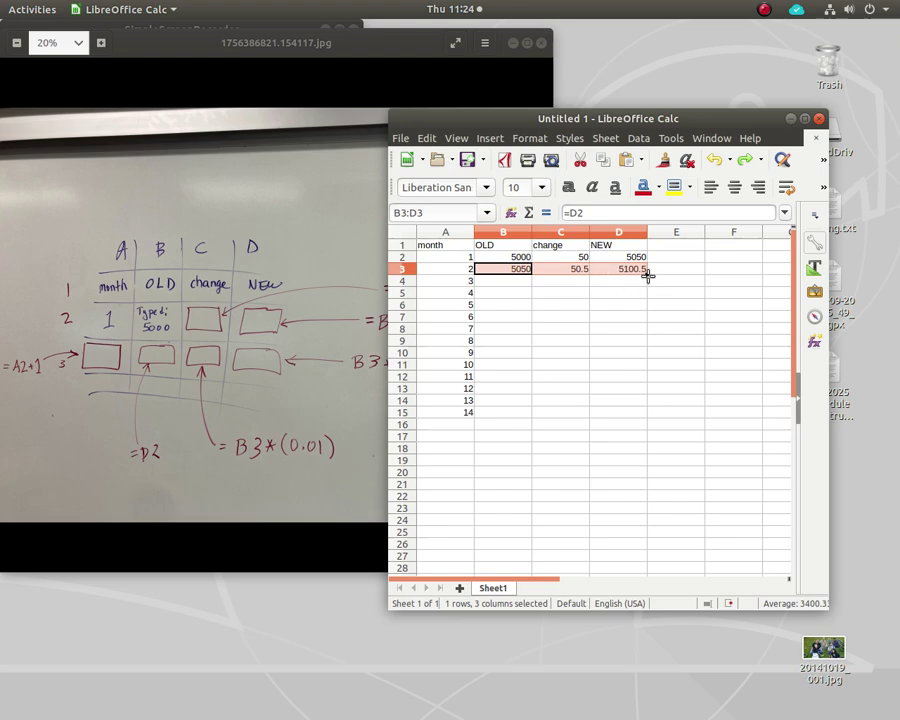
{"action": "left_click_drag", "start_coordinate": [647, 275], "coordinate": [643, 416]}
{"action": "left_click", "coordinate": [697, 410]}
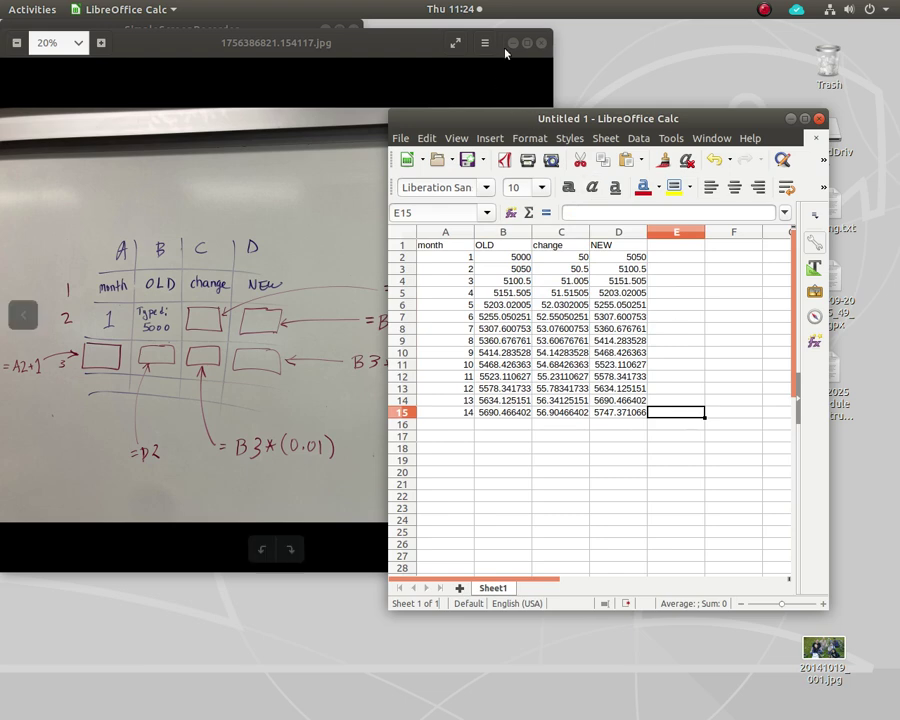
- Replace the open whiteboard photo with 1756386834.3201451.jpg from the desktop, and shrink and place its window beside the spreadsheet
{"action": "left_click", "coordinate": [541, 45]}
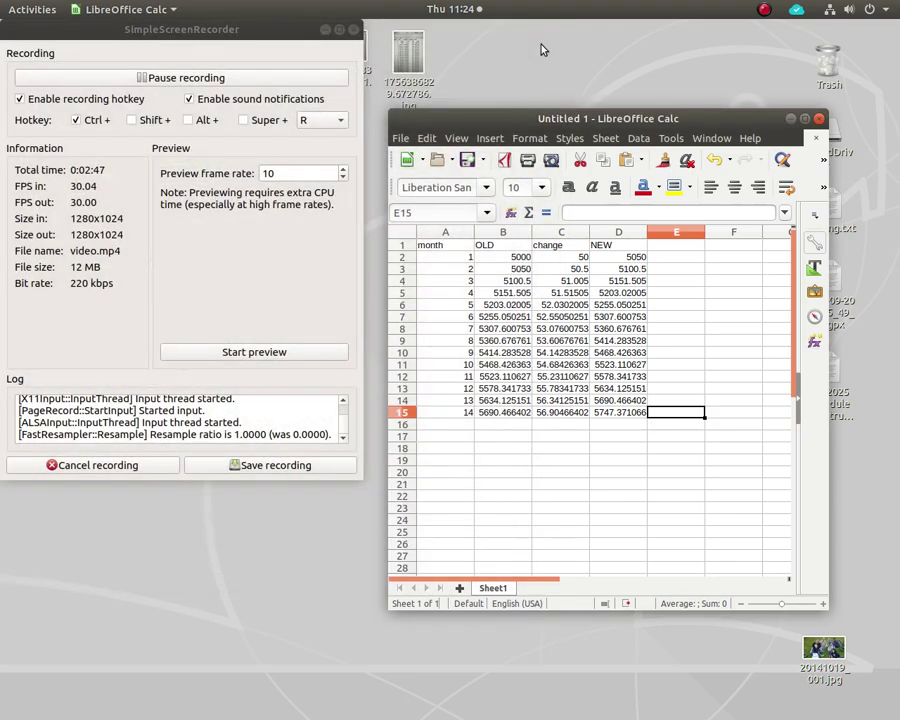
{"action": "left_click_drag", "start_coordinate": [258, 32], "coordinate": [452, 416]}
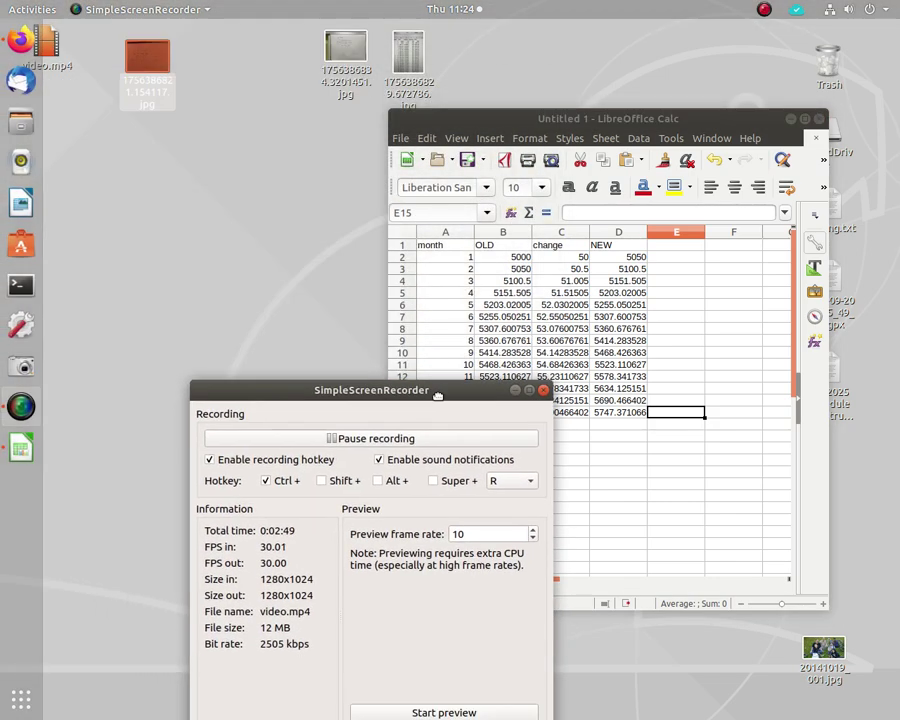
{"action": "left_click", "coordinate": [345, 50]}
{"action": "double_click", "coordinate": [345, 50]}
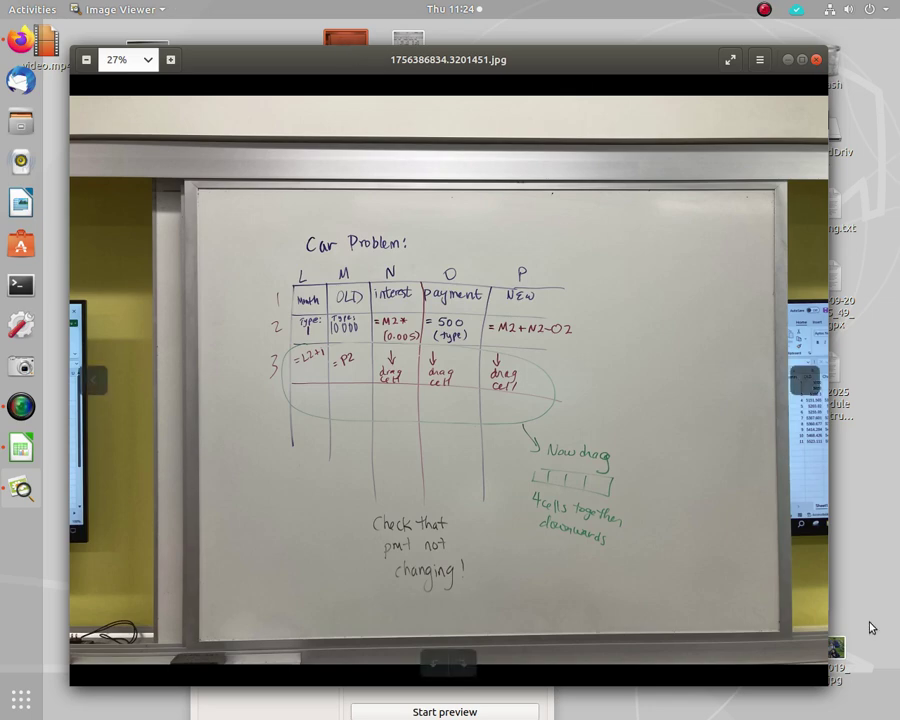
{"action": "left_click_drag", "start_coordinate": [824, 680], "coordinate": [543, 464]}
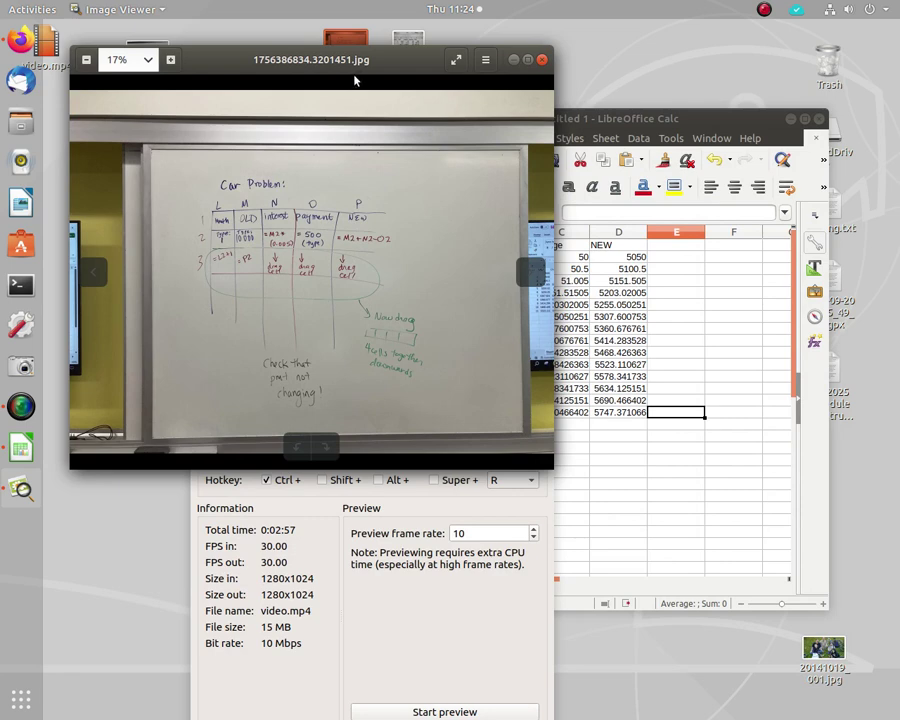
{"action": "left_click_drag", "start_coordinate": [355, 59], "coordinate": [296, 73]}
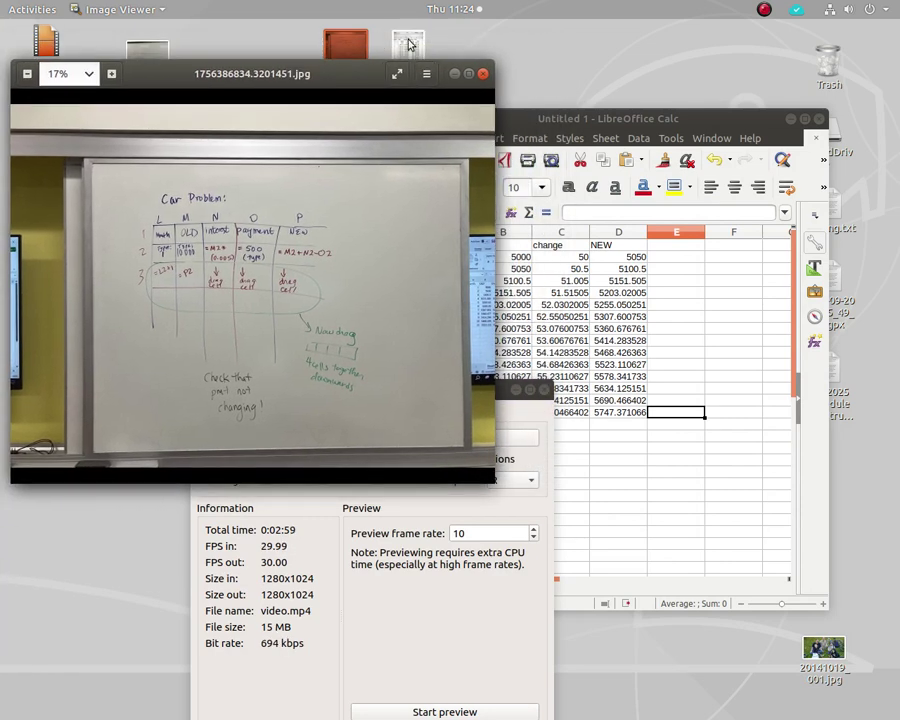
- View the sample loan table in 1756386829.672786.jpg, close it, and return to the spreadsheet in LibreOffice Calc
{"action": "double_click", "coordinate": [406, 42]}
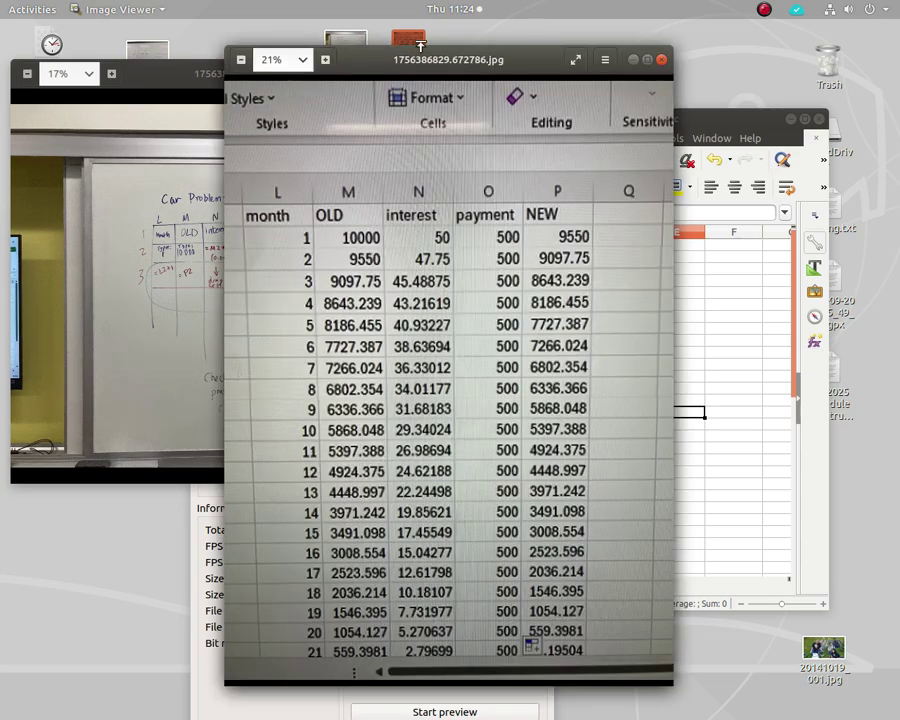
{"action": "left_click", "coordinate": [663, 61]}
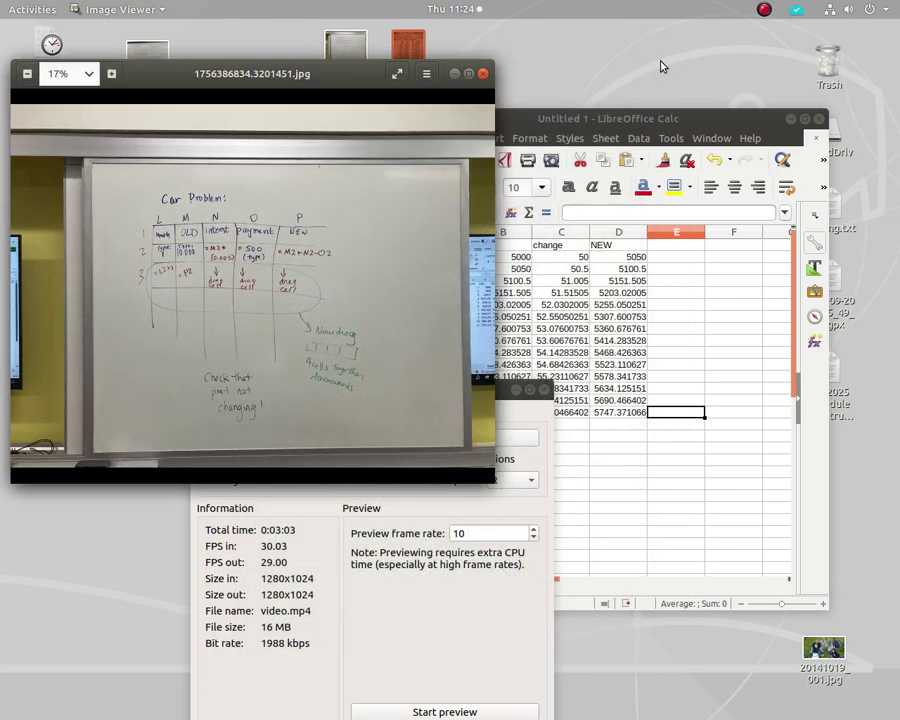
{"action": "left_click", "coordinate": [612, 122]}
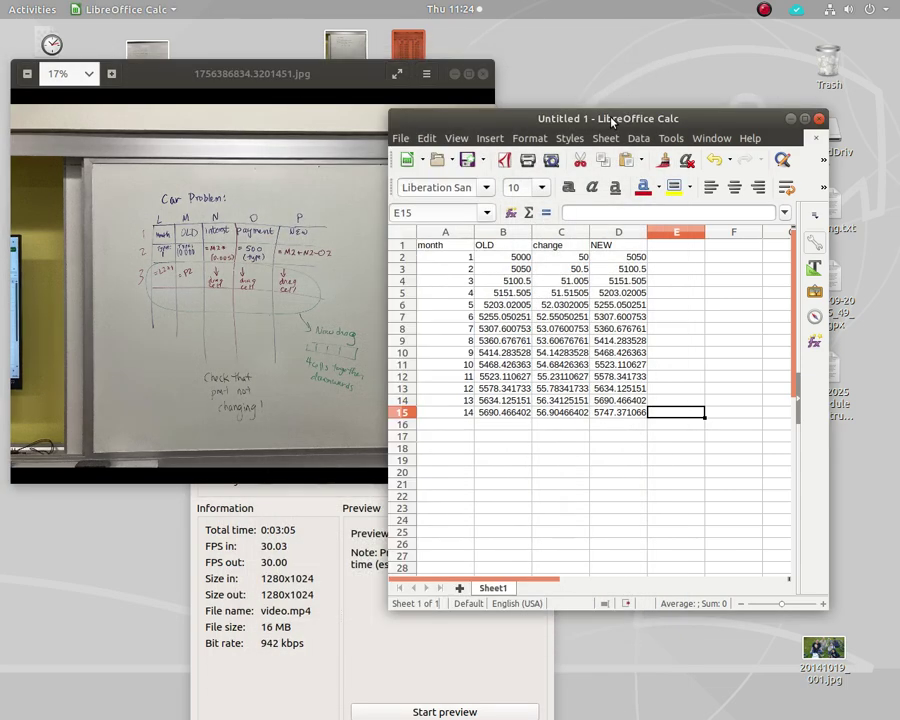
- Add a second sheet and enter the headings month, OLD, interest, payment and NEW in A1 through E1
{"action": "left_click", "coordinate": [459, 588]}
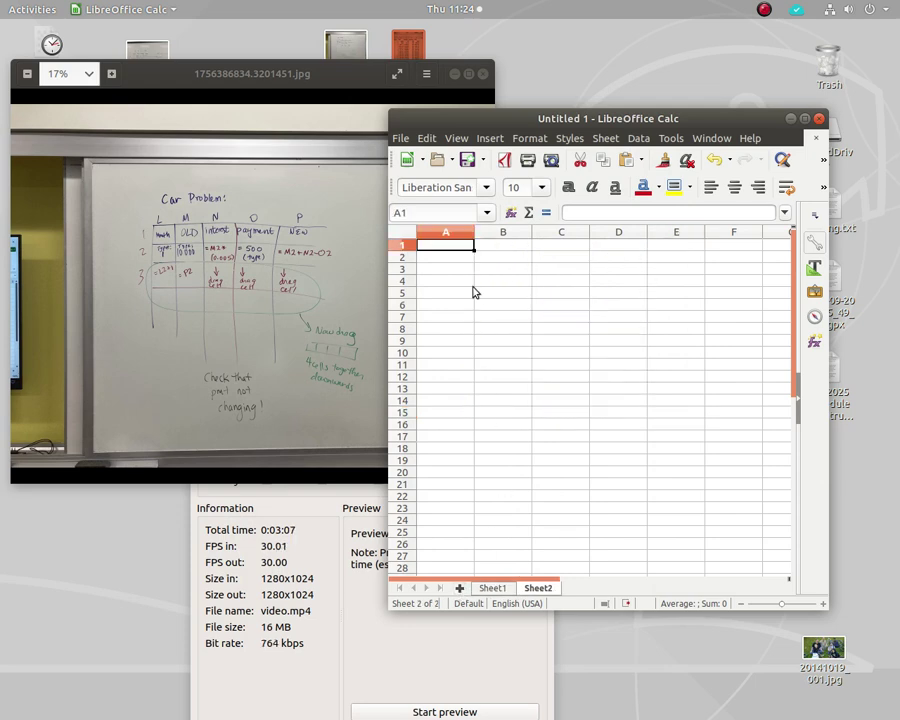
{"action": "type", "text": "month"}
{"action": "key", "text": "Tab"}
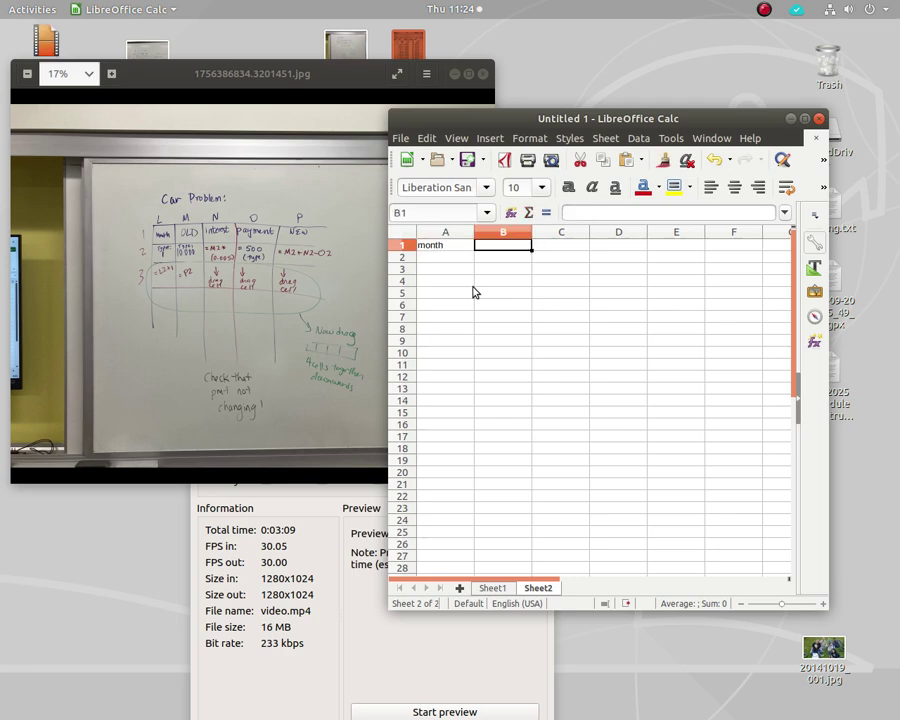
{"action": "type", "text": "OLD"}
{"action": "key", "text": "Tab"}
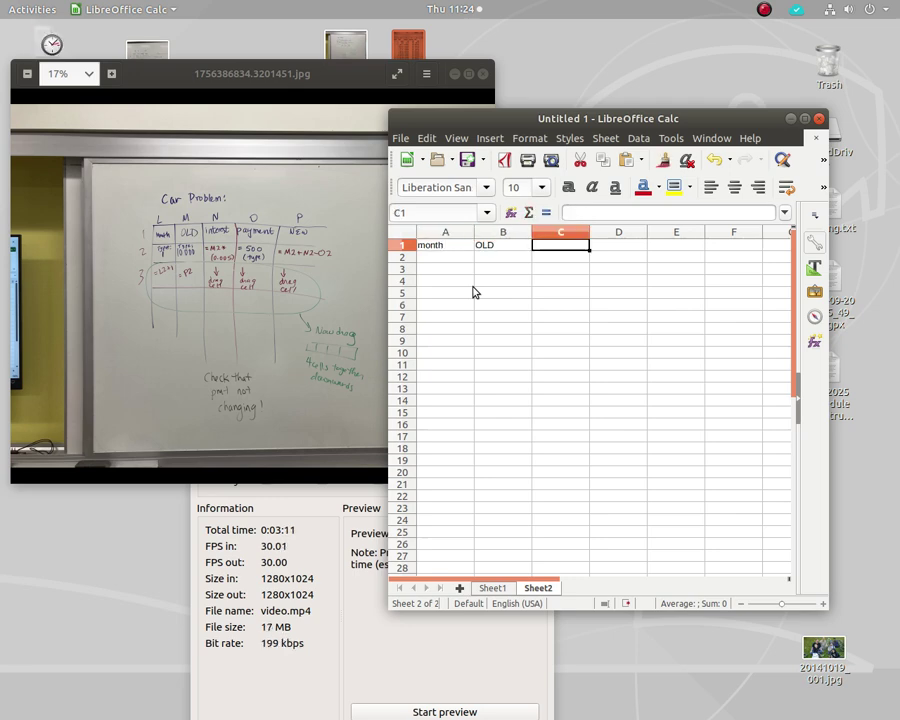
{"action": "type", "text": "interest"}
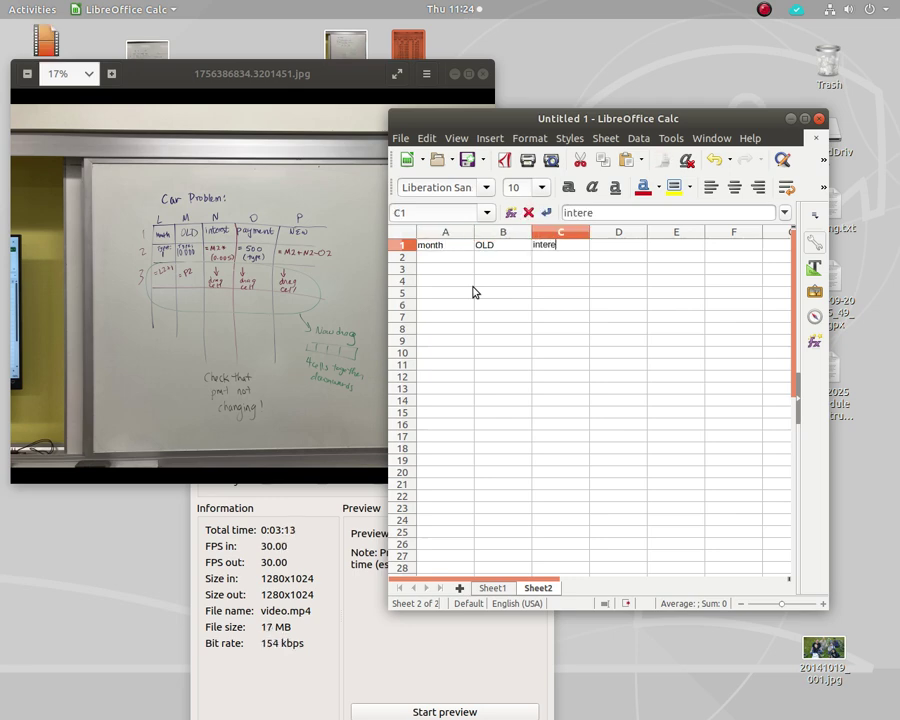
{"action": "key", "text": "Tab"}
{"action": "type", "text": "payment"}
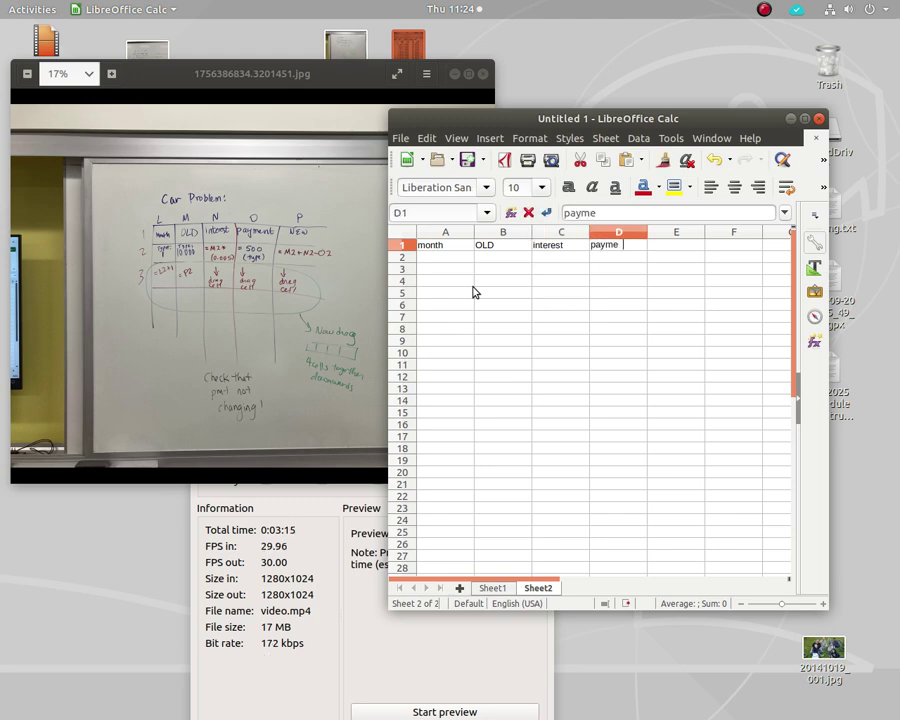
{"action": "key", "text": "Tab"}
{"action": "type", "text": "NEW"}
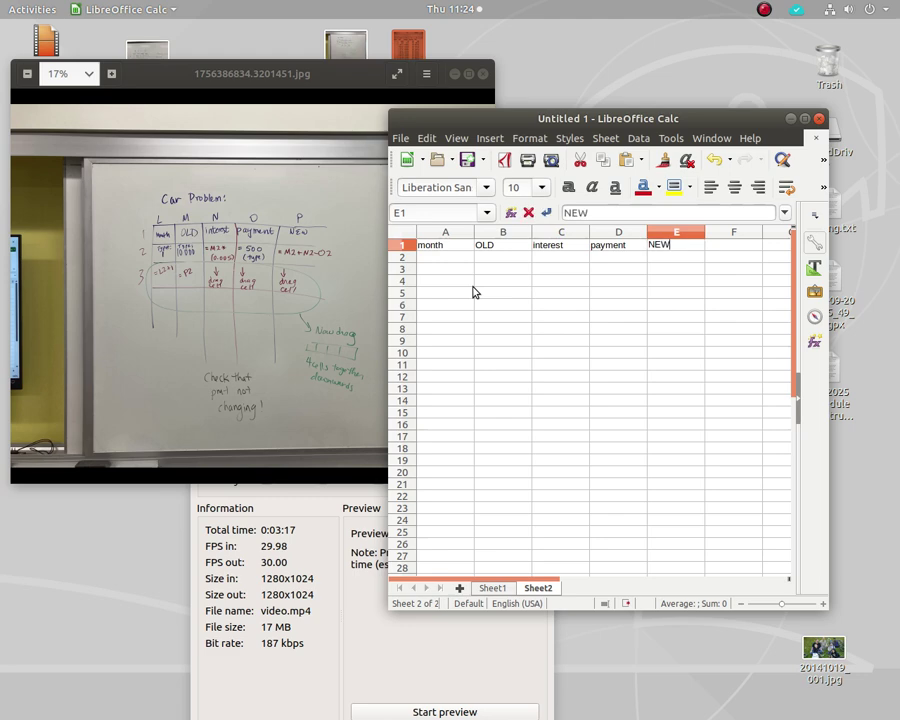
{"action": "key", "text": "Return"}
{"action": "left_click", "coordinate": [558, 232]}
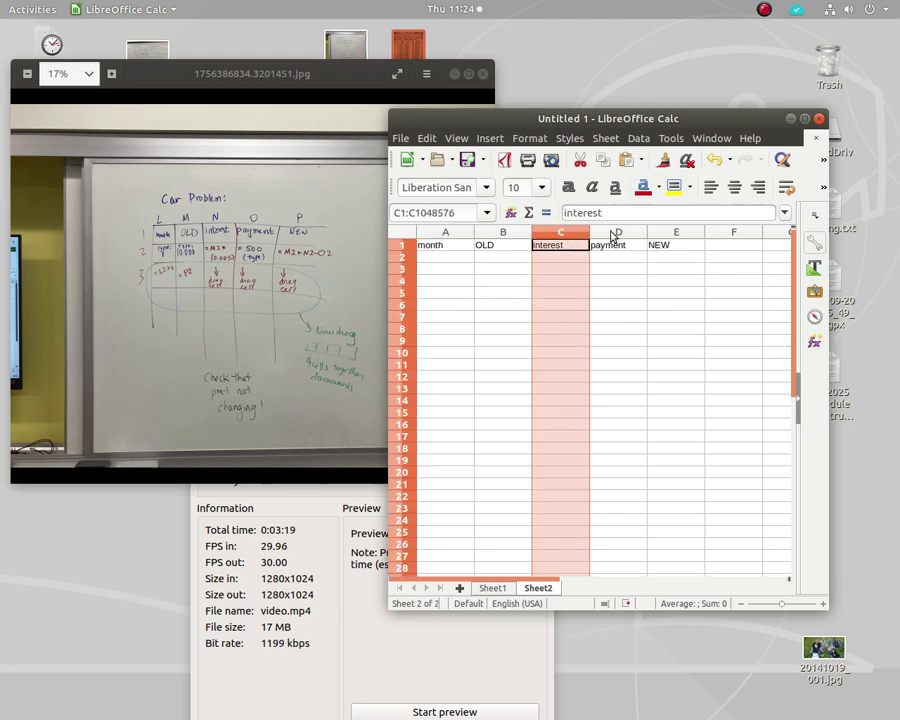
{"action": "left_click", "coordinate": [607, 233]}
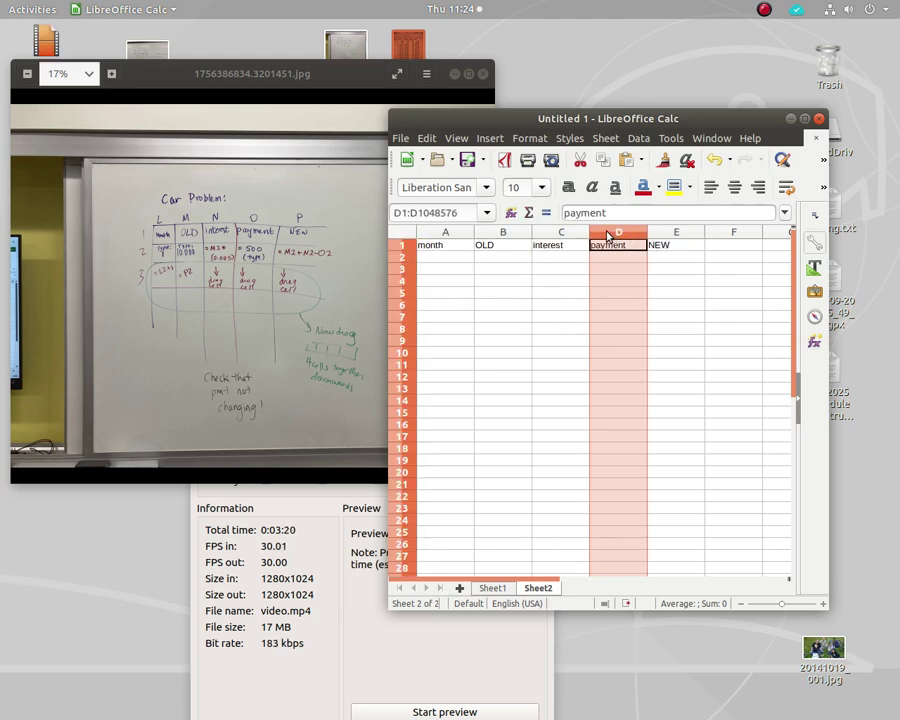
- Enter 1 in A2 and fill the month series down through A19
{"action": "left_click", "coordinate": [457, 261]}
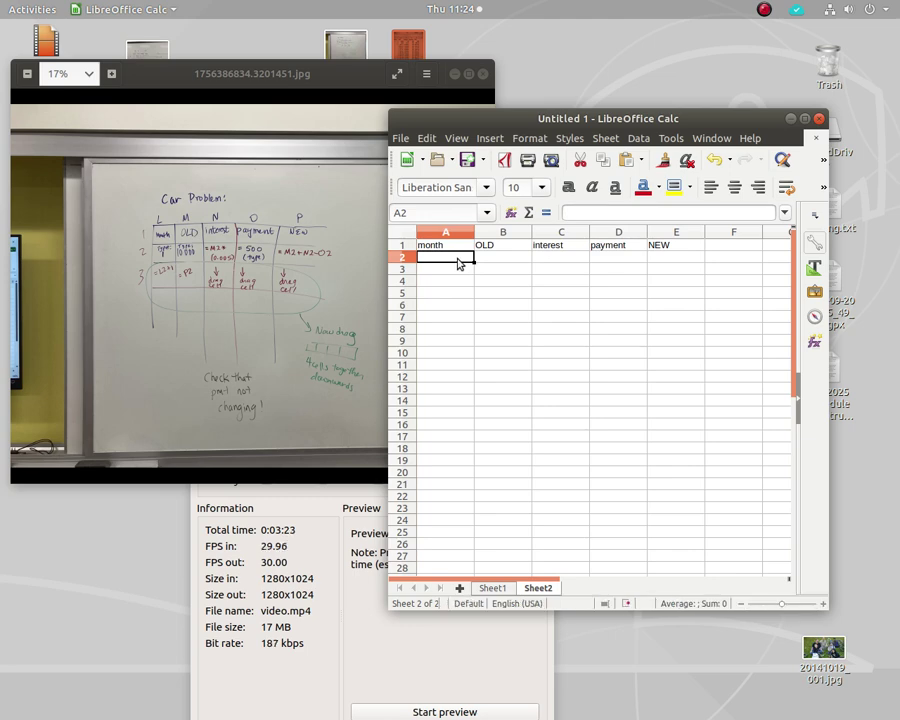
{"action": "type", "text": "1"}
{"action": "key", "text": "Return"}
{"action": "left_click", "coordinate": [470, 258]}
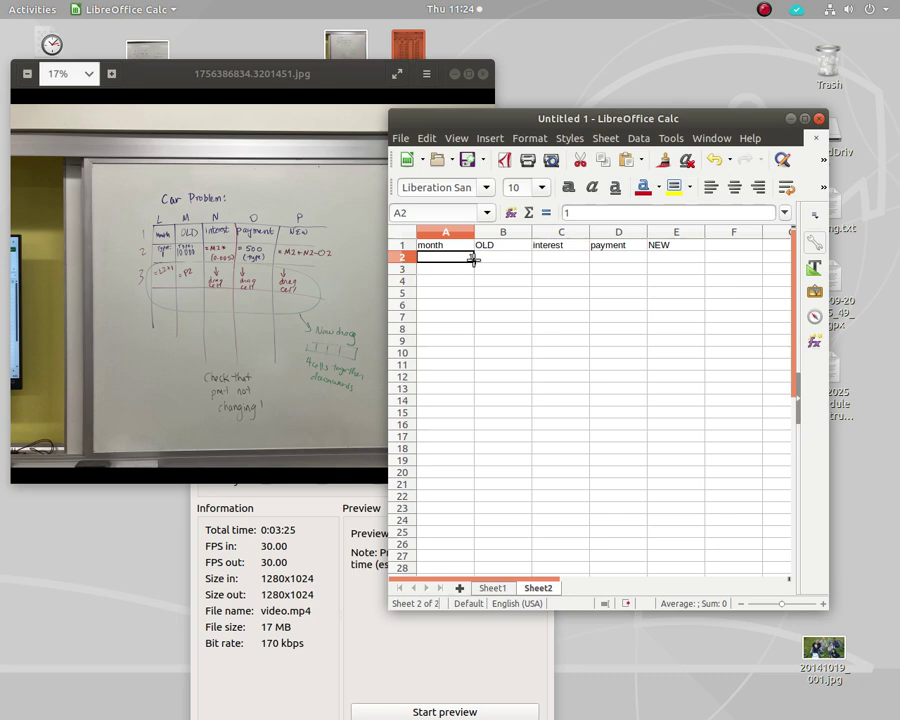
{"action": "left_click_drag", "start_coordinate": [473, 260], "coordinate": [475, 463]}
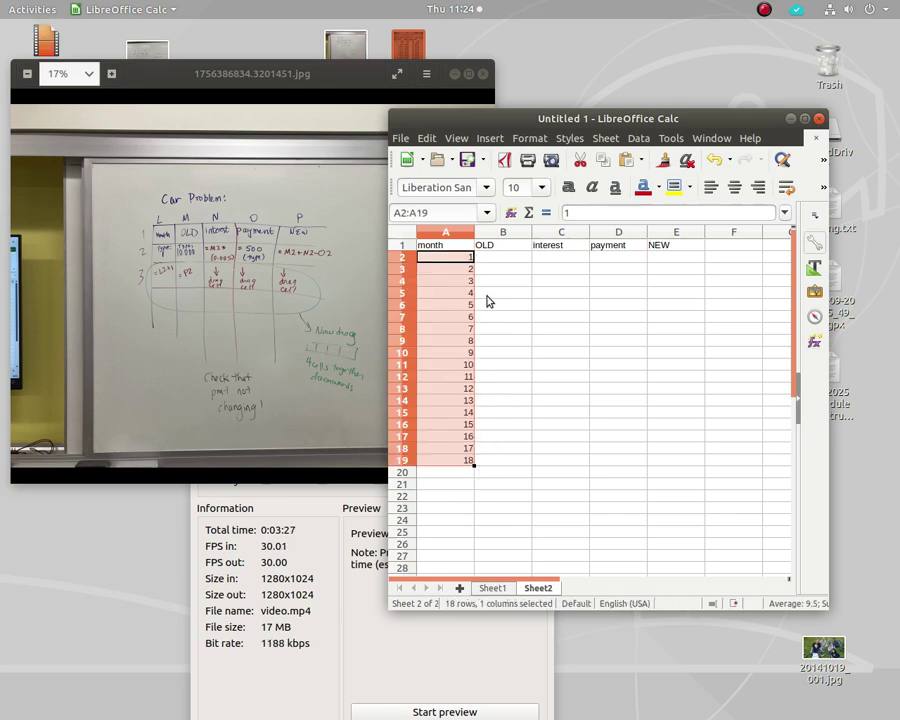
- Enter 10000 as the first month's OLD balance in B2
{"action": "left_click", "coordinate": [496, 259]}
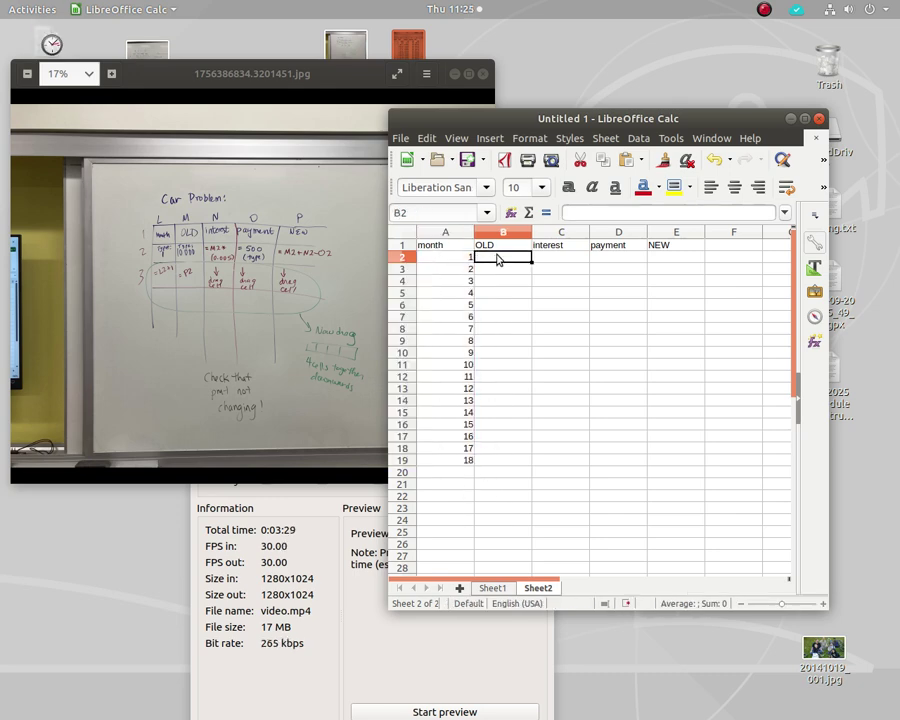
{"action": "type", "text": "10000"}
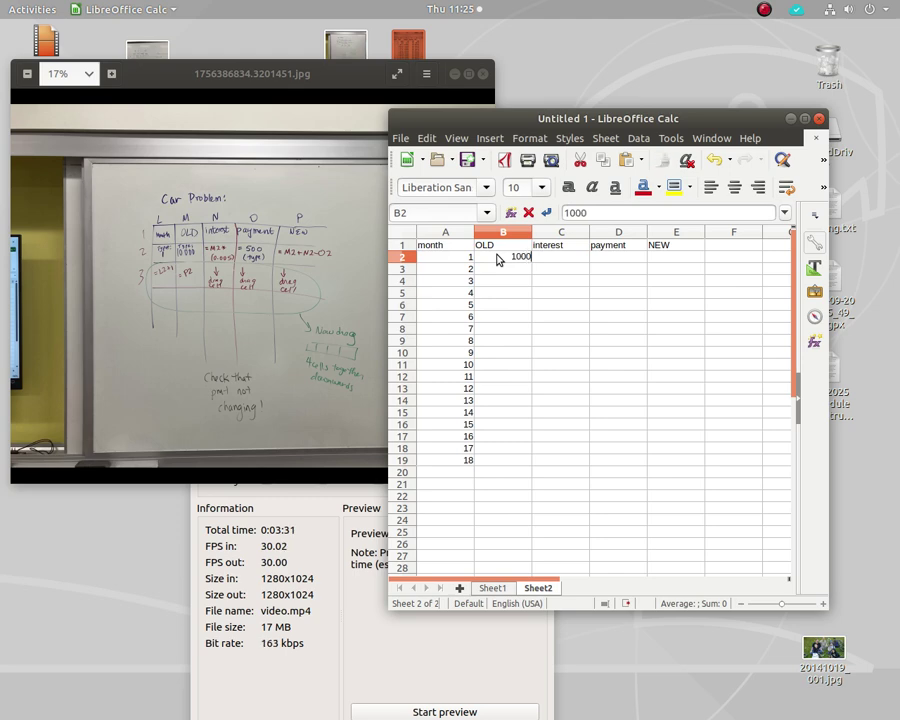
{"action": "left_click", "coordinate": [559, 259]}
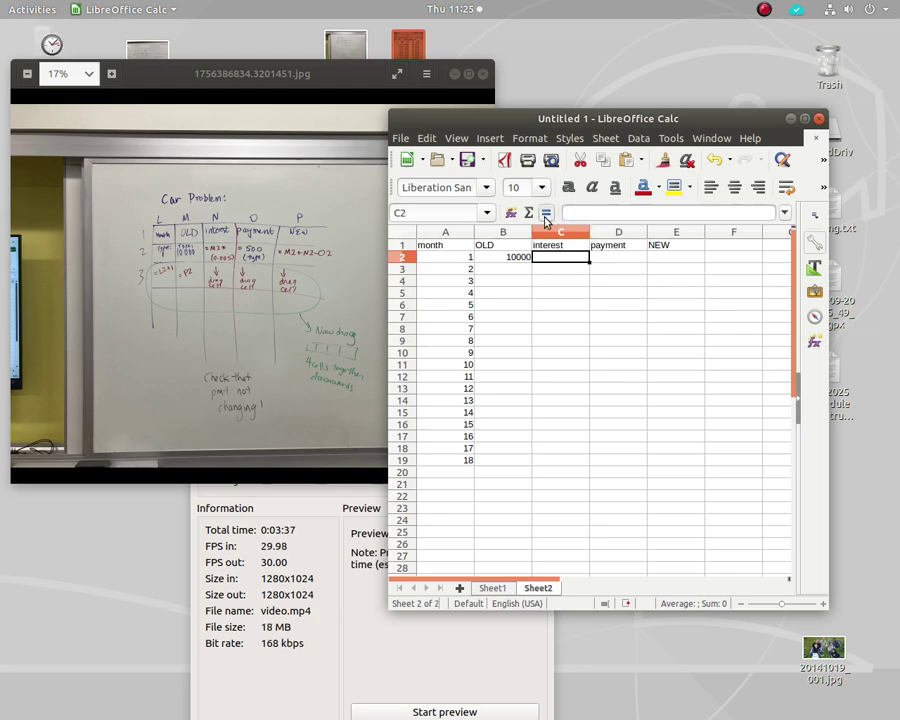
- Enter the first month's interest formula =B2*(.005) in C2
{"action": "left_click", "coordinate": [546, 216]}
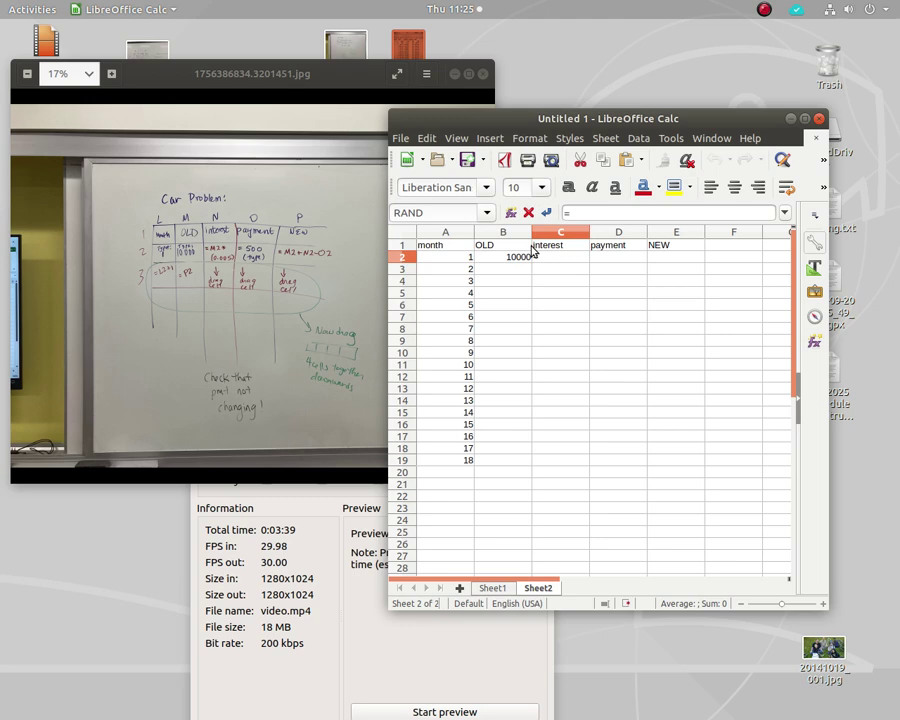
{"action": "left_click", "coordinate": [521, 258]}
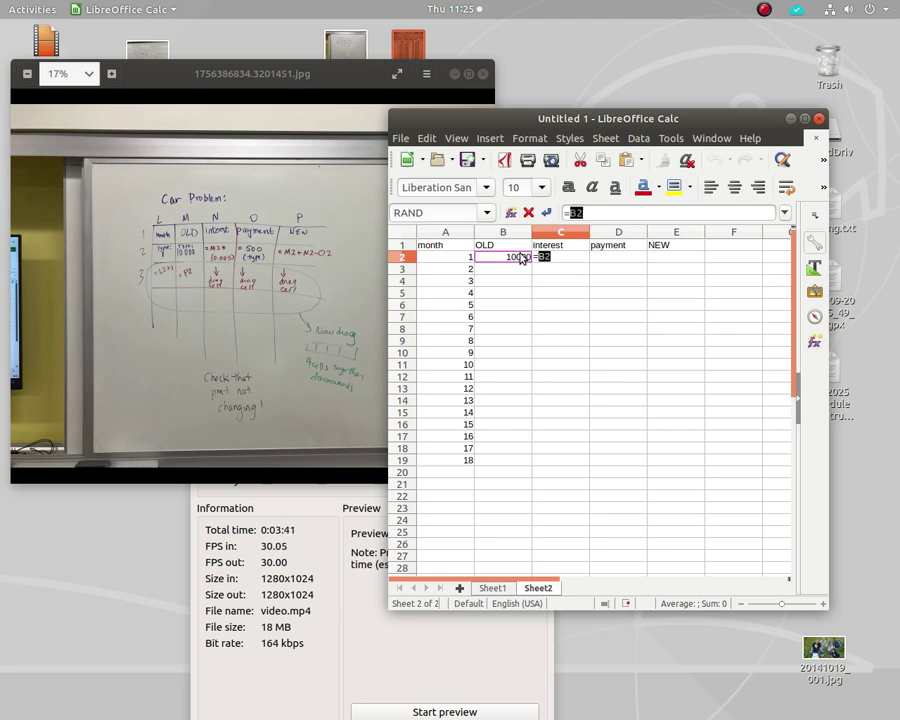
{"action": "left_click", "coordinate": [606, 214]}
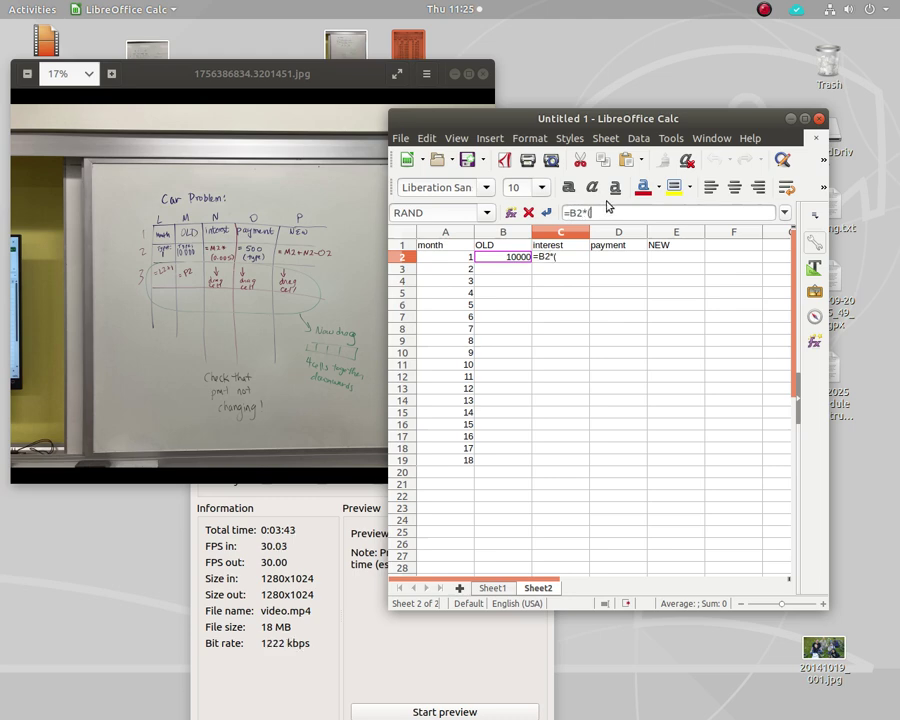
{"action": "type", "text": "*("}
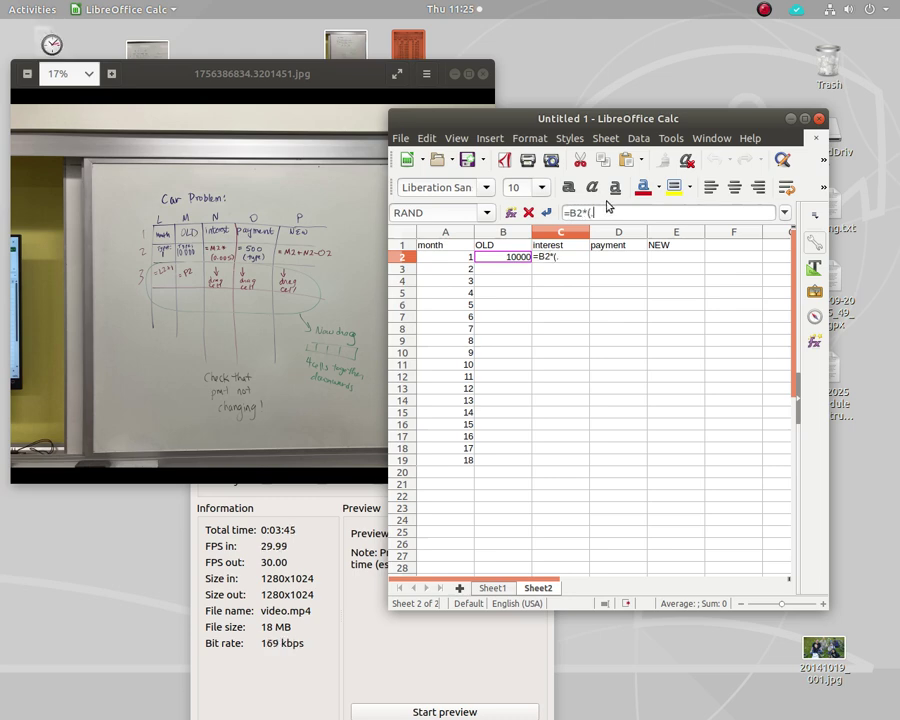
{"action": "type", "text": ".005"}
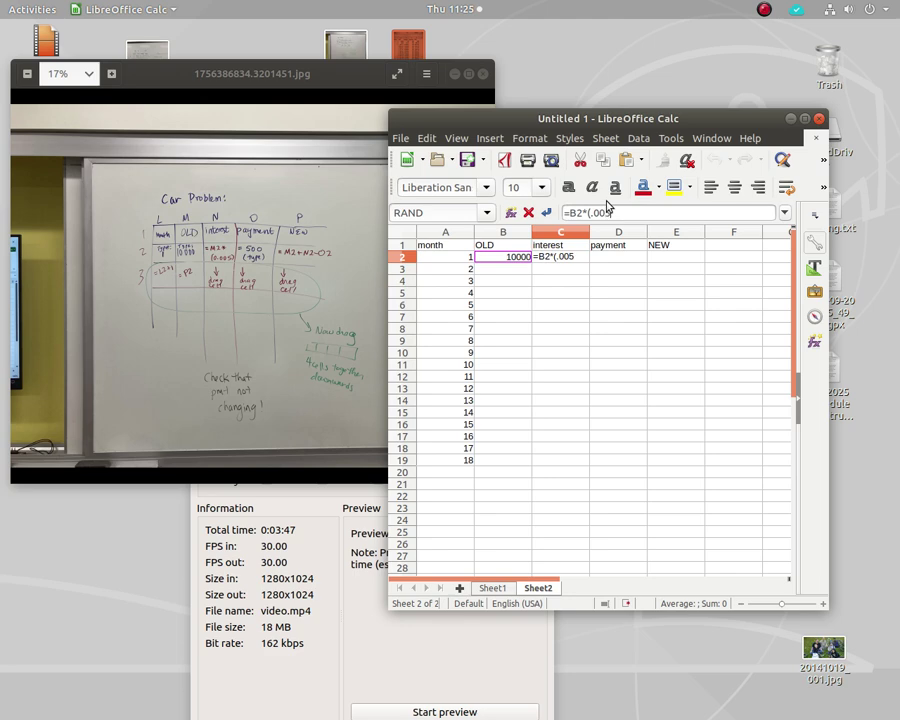
{"action": "type", "text": ")"}
{"action": "key", "text": "Return"}
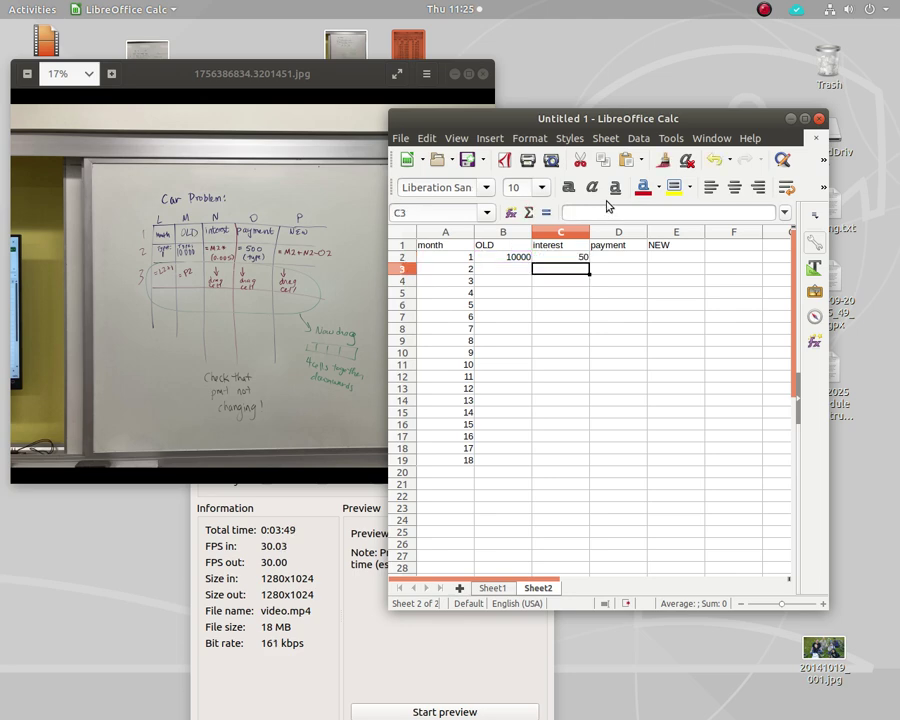
- Enter the payment as =500 in D2
{"action": "left_click", "coordinate": [613, 259]}
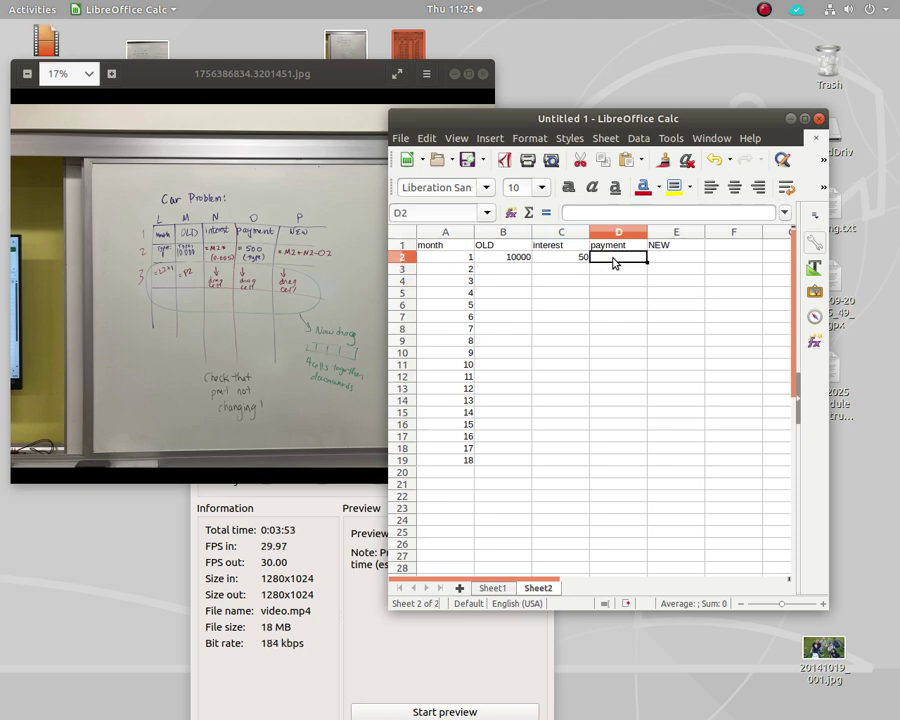
{"action": "type", "text": "=500"}
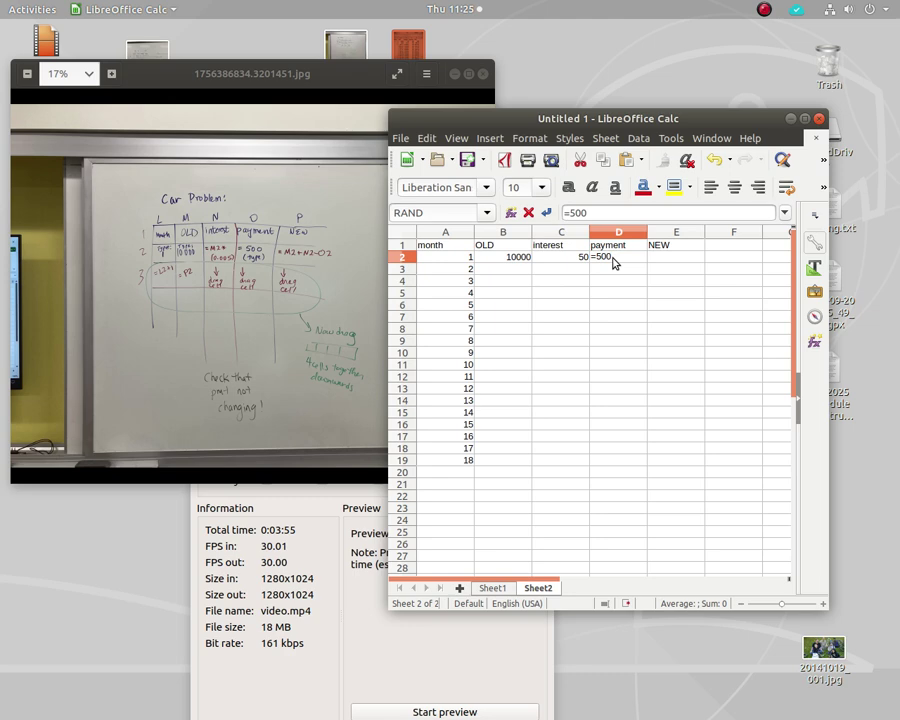
{"action": "key", "text": "Return"}
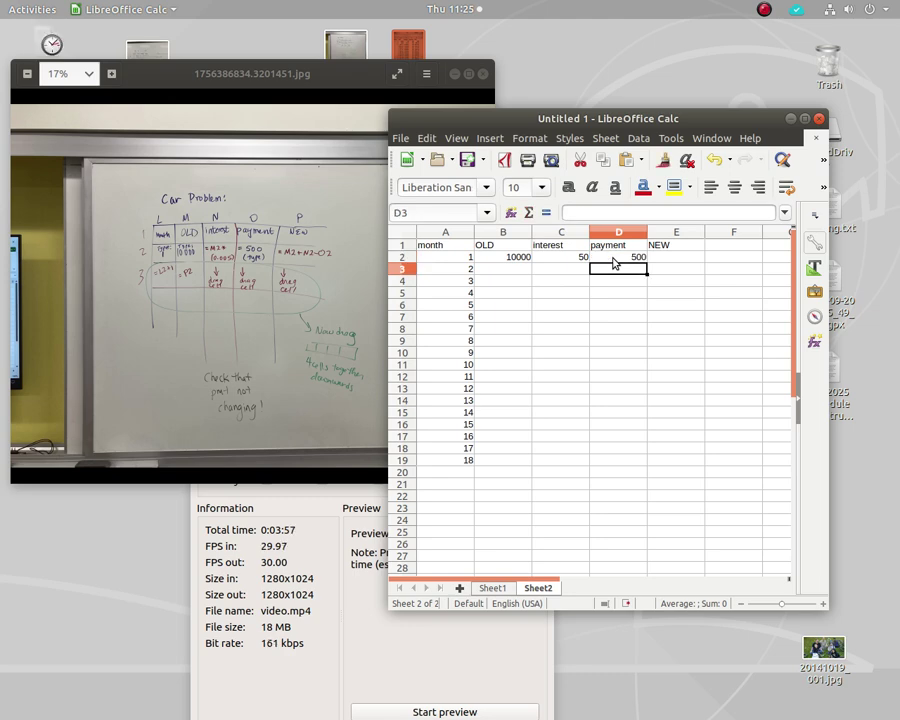
- Enter the formula =B2+C2-D2 for the first month's NEW balance in E2
{"action": "left_click", "coordinate": [676, 259]}
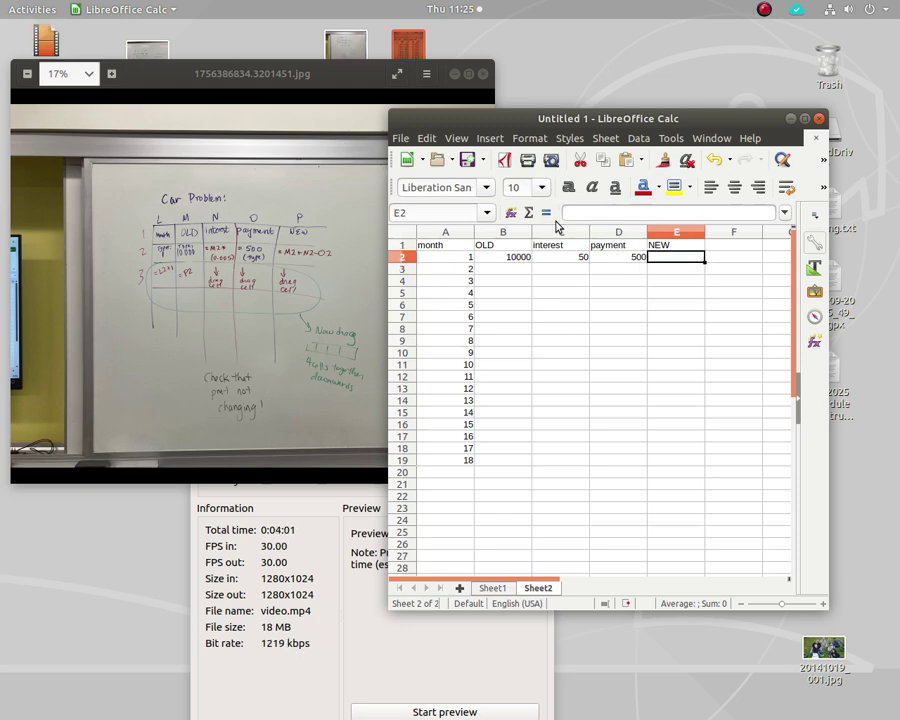
{"action": "type", "text": "="}
{"action": "left_click", "coordinate": [516, 257]}
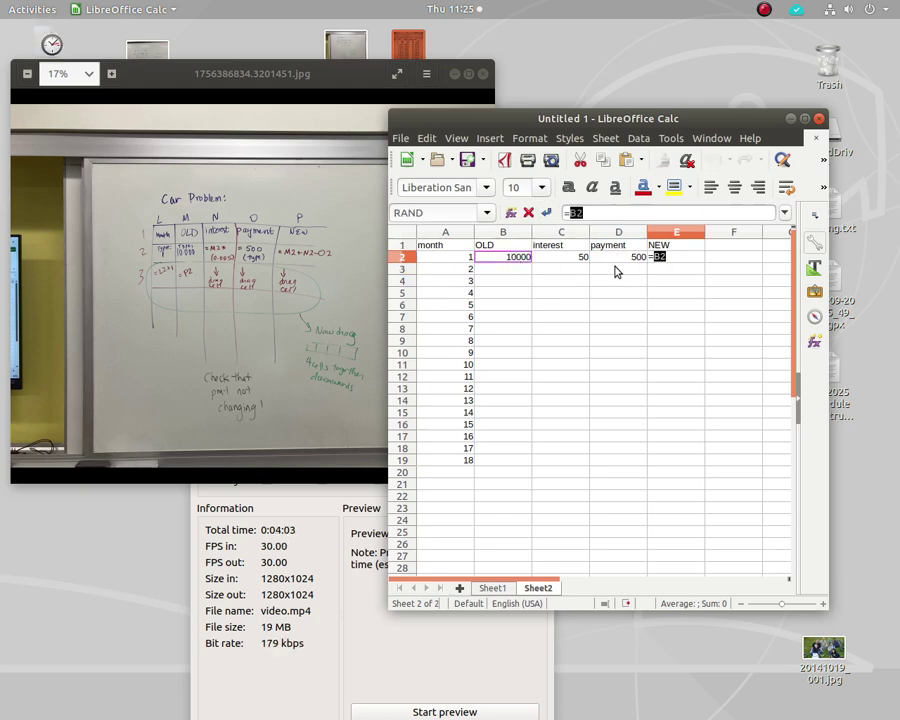
{"action": "left_click", "coordinate": [660, 210]}
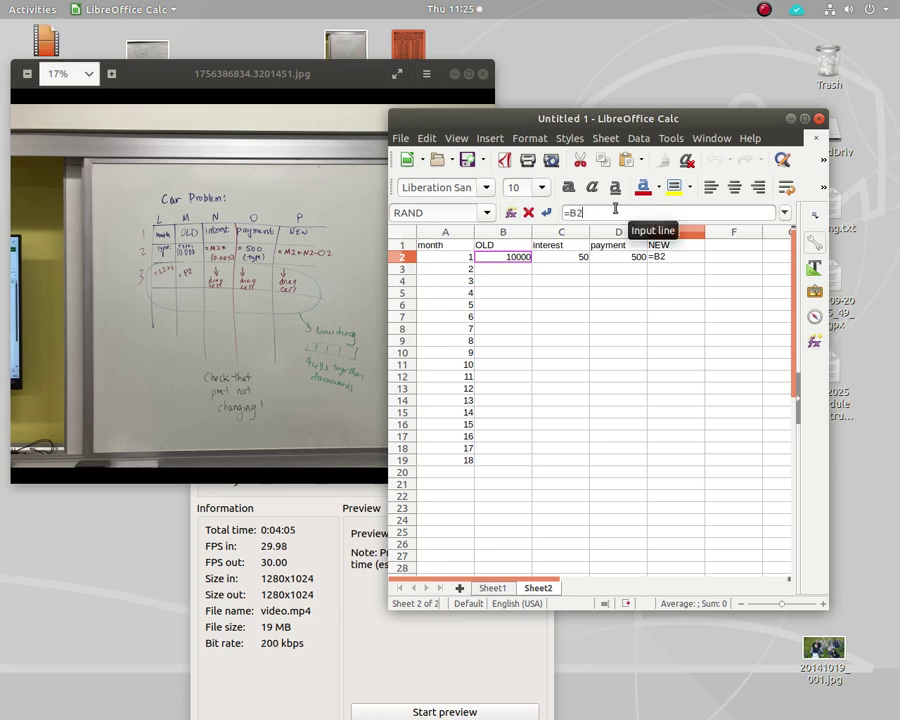
{"action": "type", "text": "+"}
{"action": "left_click", "coordinate": [576, 262]}
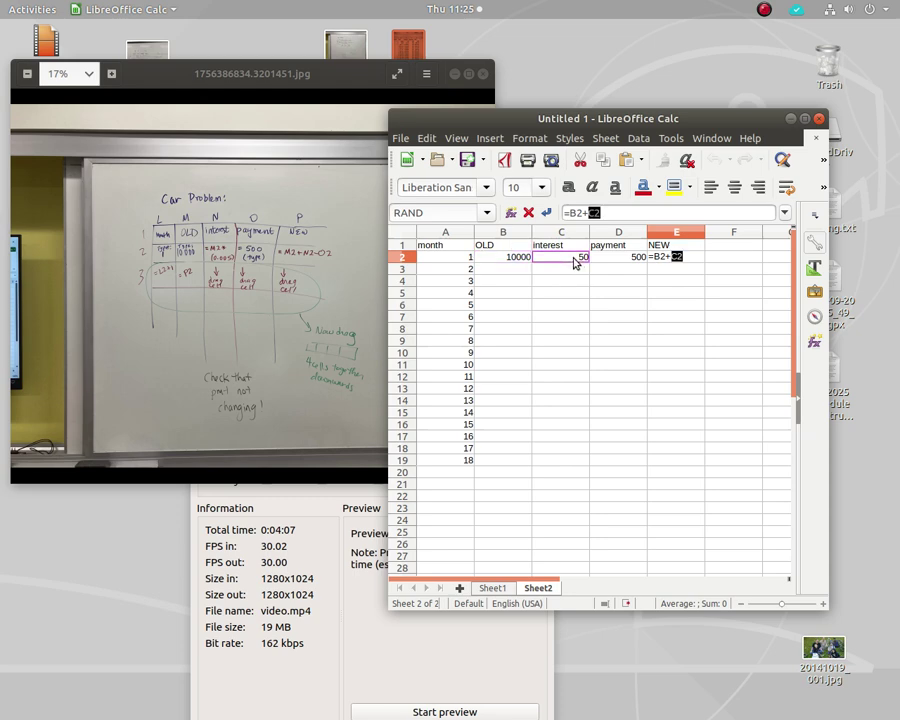
{"action": "left_click", "coordinate": [619, 213]}
{"action": "type", "text": "-"}
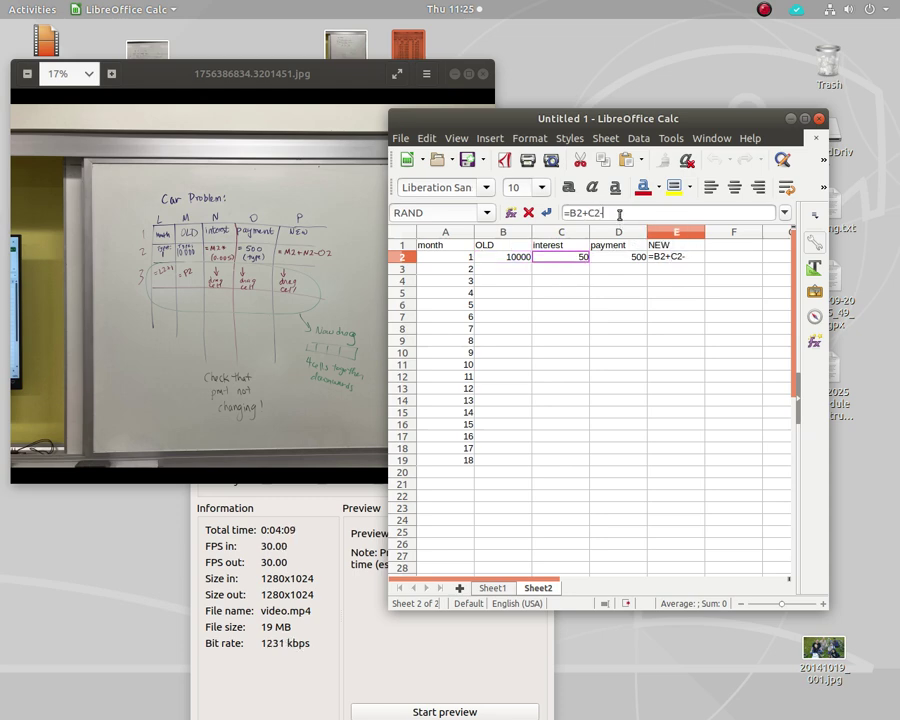
{"action": "left_click", "coordinate": [621, 262]}
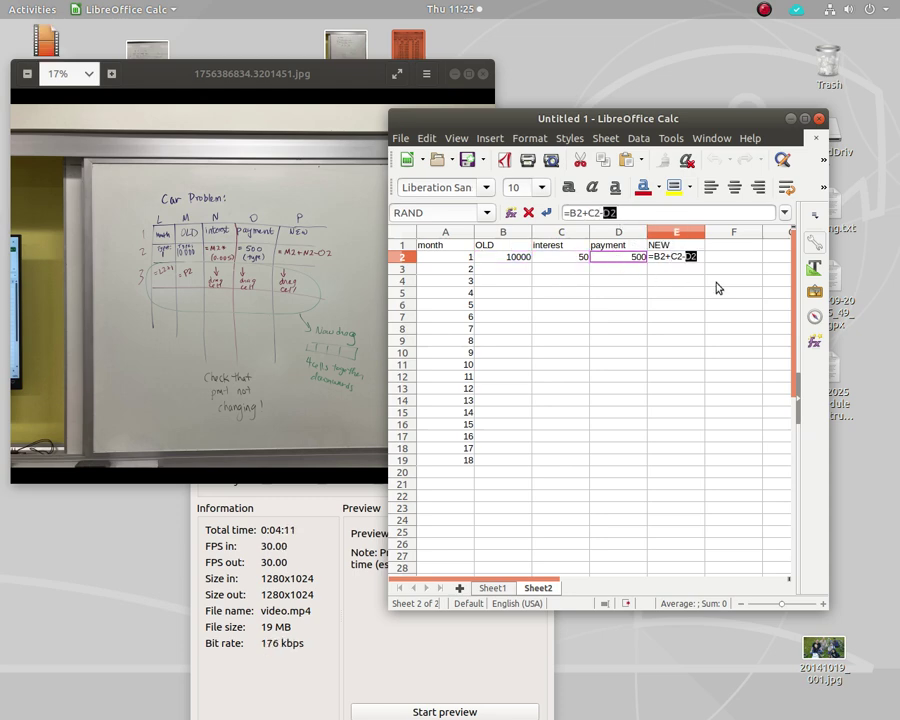
{"action": "key", "text": "Return"}
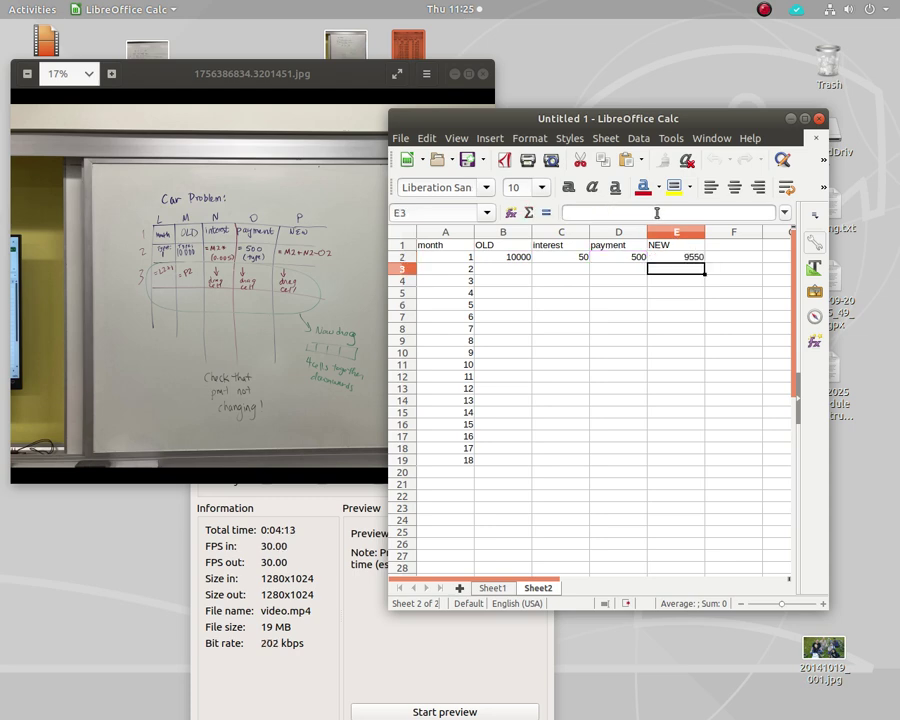
- Review the first month's entries and carry the NEW balance into the second month by entering =E2 in B3
{"action": "left_click", "coordinate": [518, 258]}
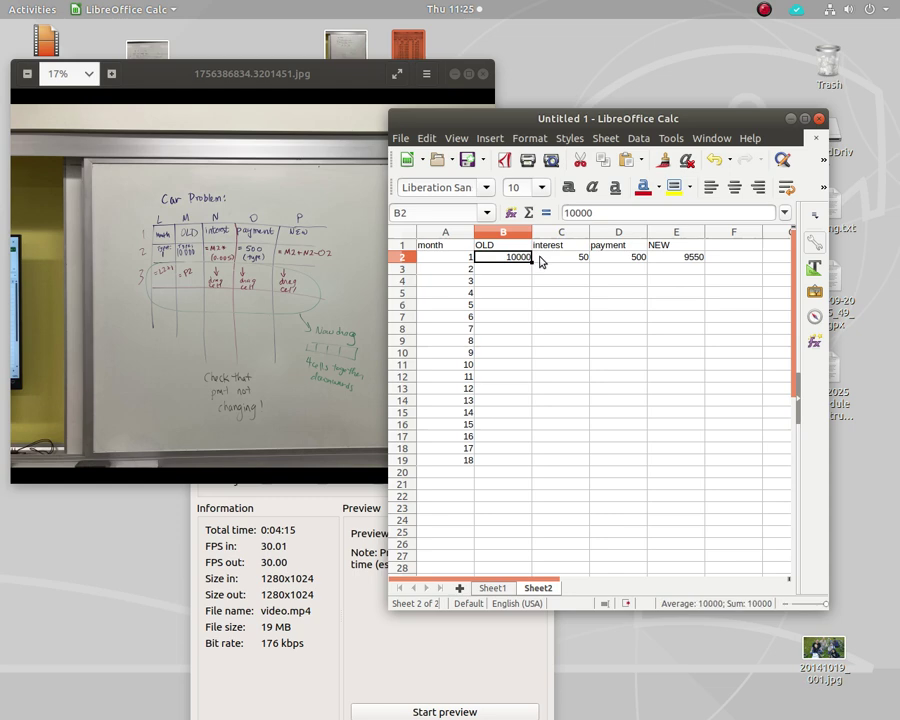
{"action": "left_click", "coordinate": [568, 258]}
{"action": "left_click", "coordinate": [604, 258]}
{"action": "left_click", "coordinate": [686, 260]}
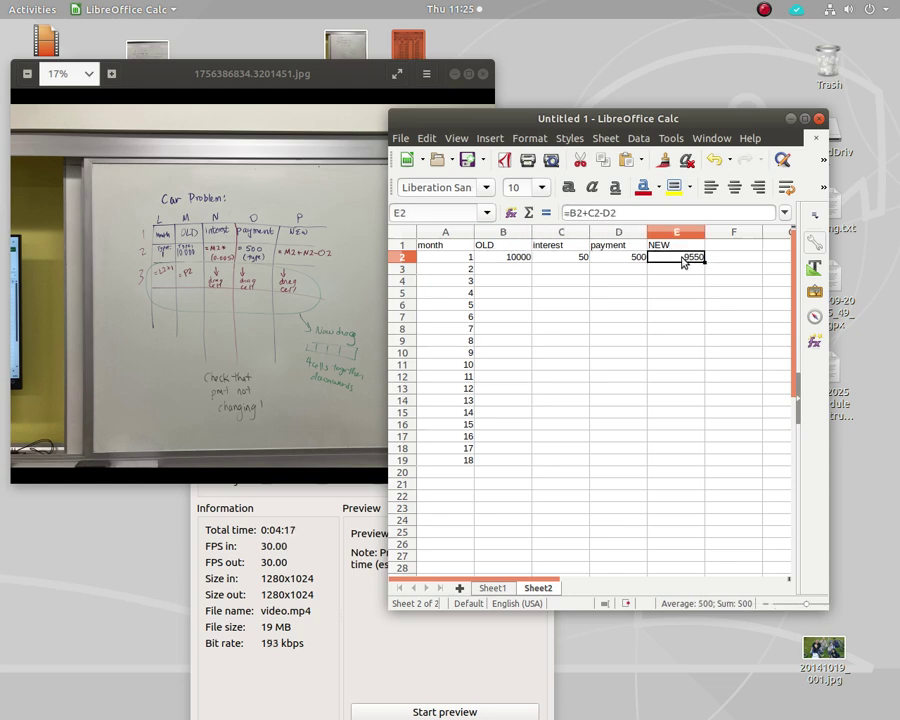
{"action": "left_click", "coordinate": [510, 272]}
{"action": "type", "text": "="}
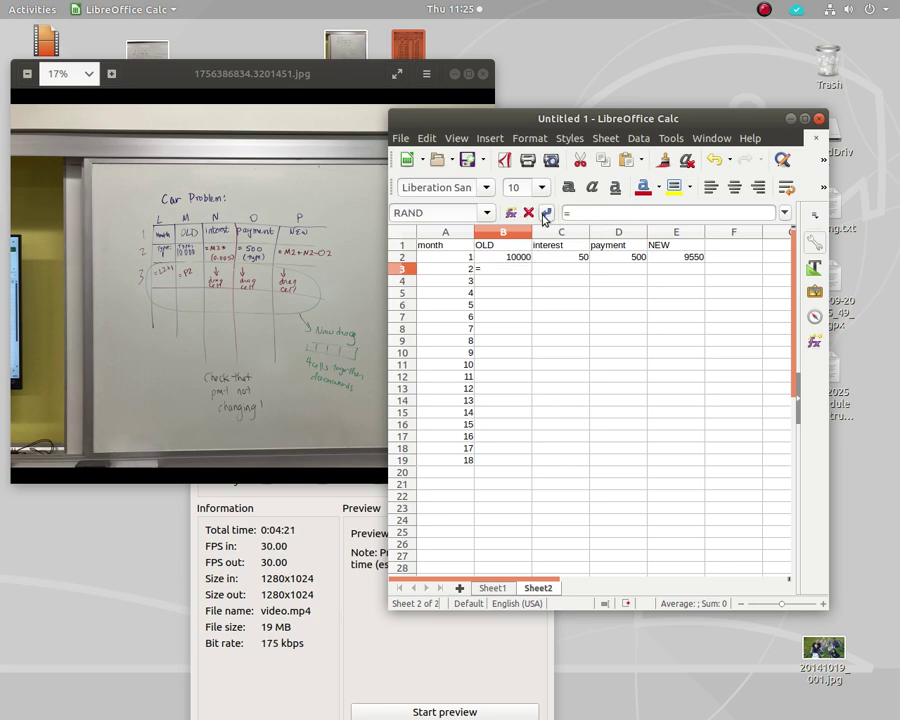
{"action": "left_click", "coordinate": [692, 257]}
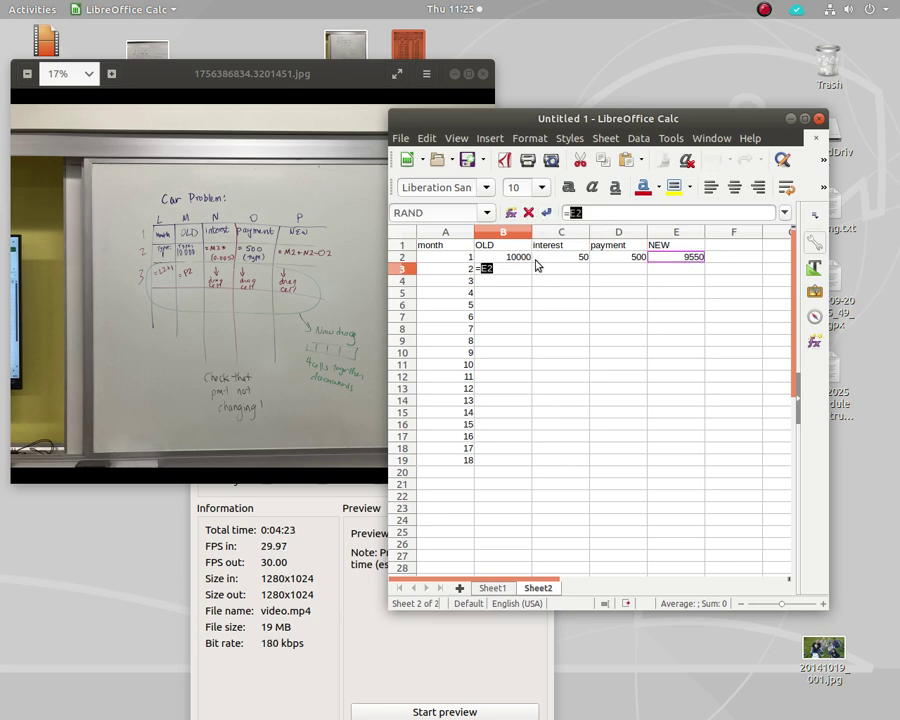
{"action": "key", "text": "Return"}
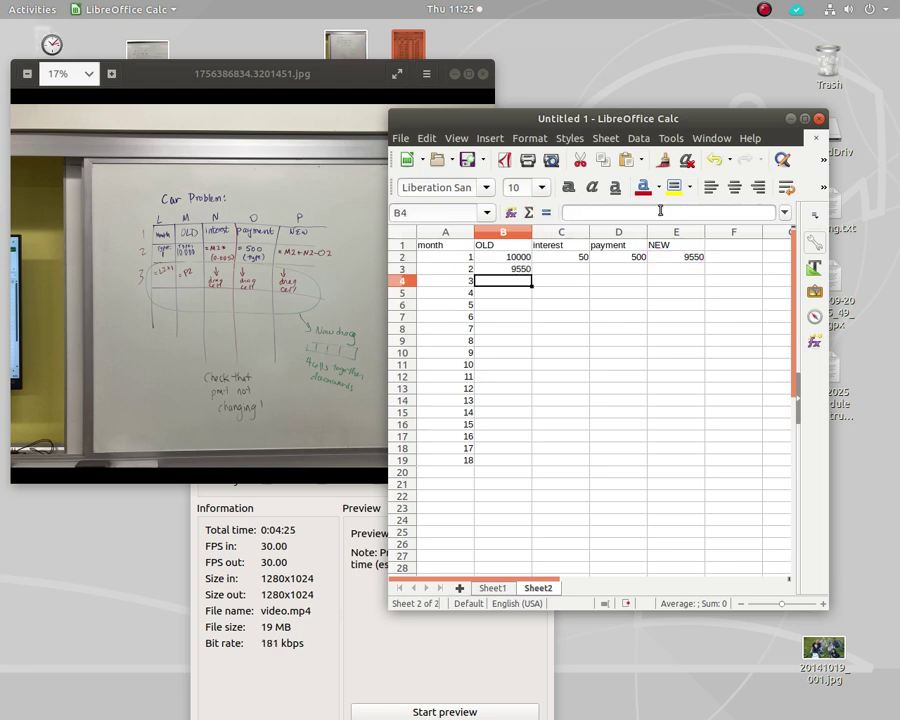
- Copy the interest, payment and NEW formulas in C2, D2 and E2 down one row to row 3
{"action": "left_click", "coordinate": [568, 258]}
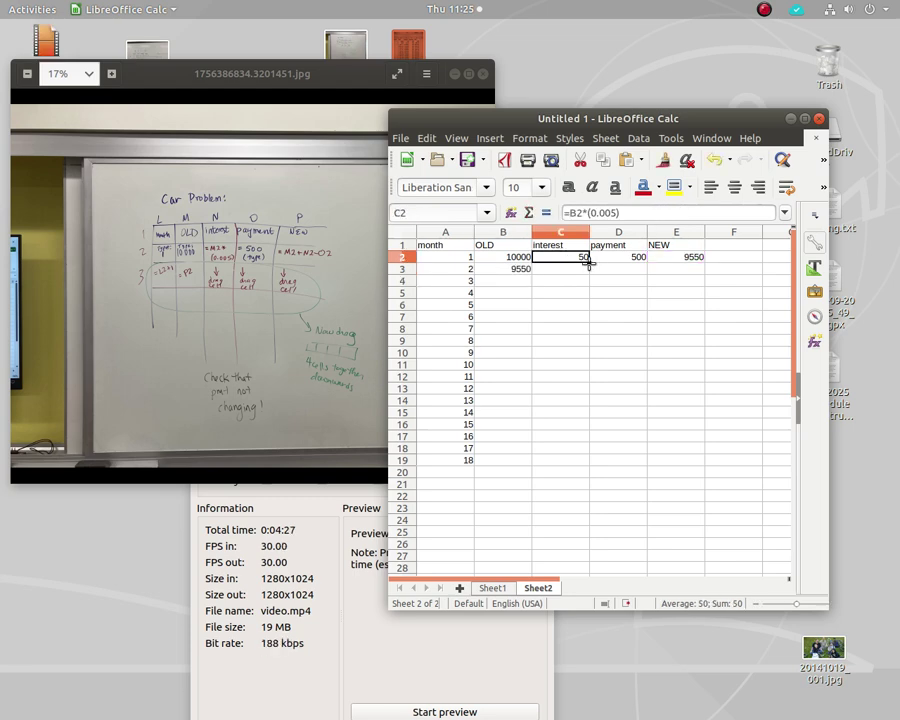
{"action": "left_click_drag", "start_coordinate": [589, 262], "coordinate": [588, 272]}
{"action": "left_click", "coordinate": [643, 260]}
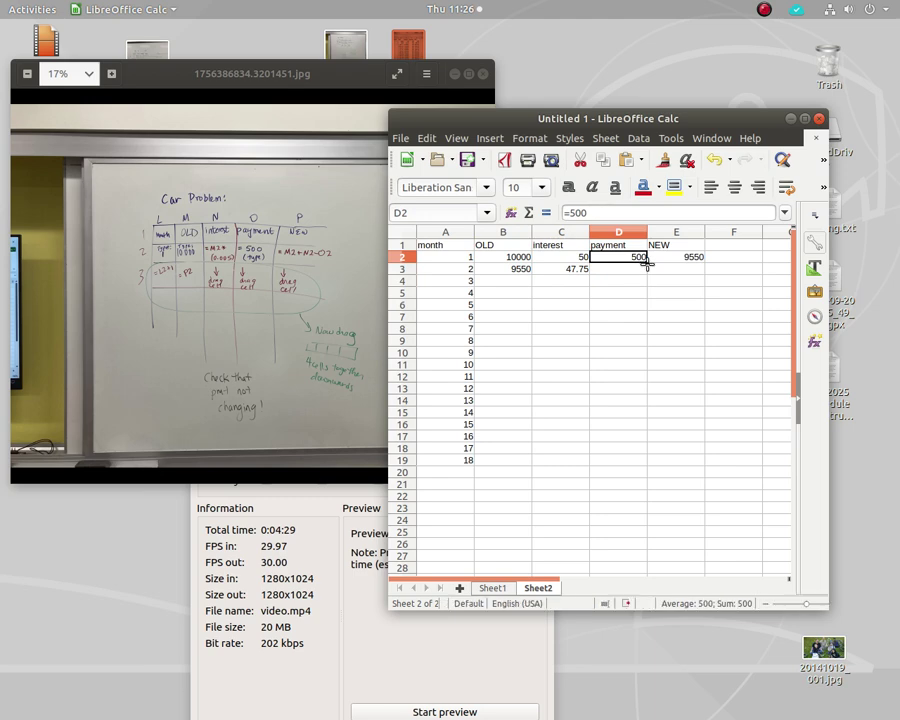
{"action": "left_click_drag", "start_coordinate": [647, 262], "coordinate": [647, 272]}
{"action": "left_click", "coordinate": [703, 261]}
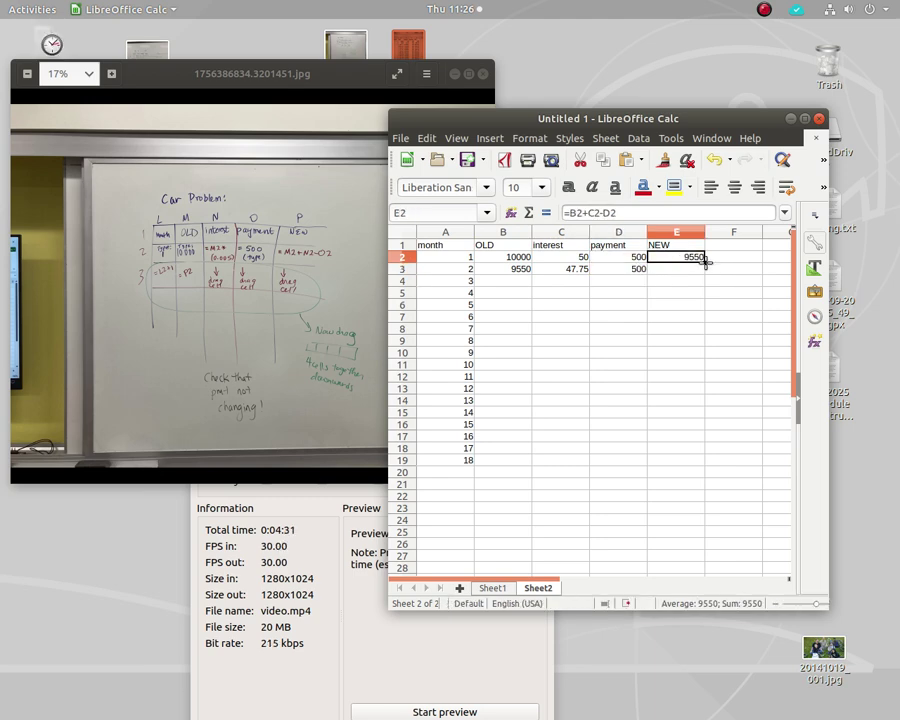
{"action": "left_click_drag", "start_coordinate": [705, 262], "coordinate": [704, 272]}
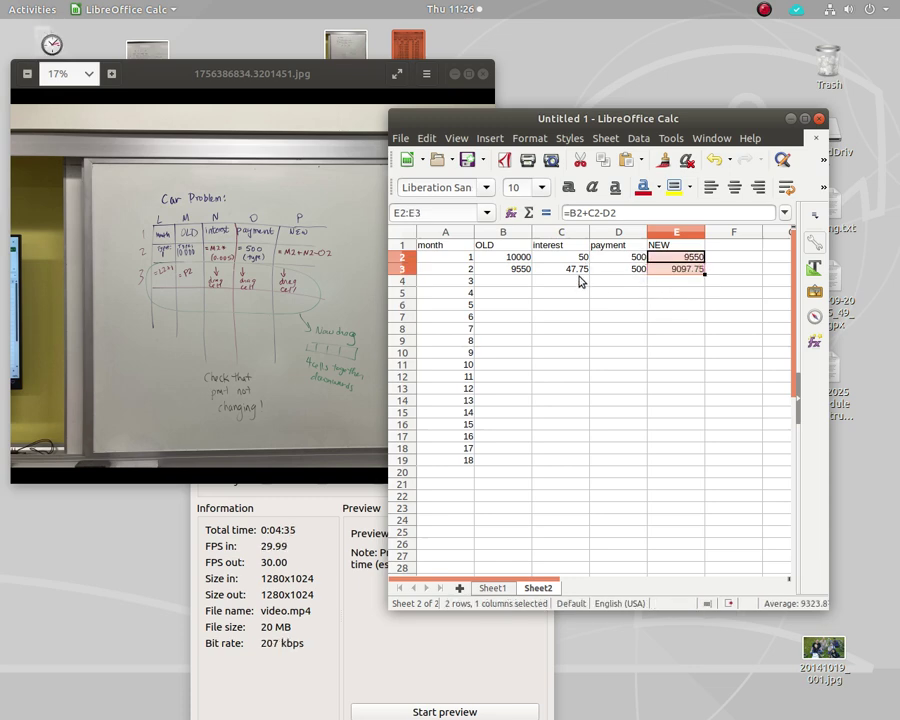
- Fill the second month's cells B3:E3 together down through row 9
{"action": "left_click", "coordinate": [514, 270]}
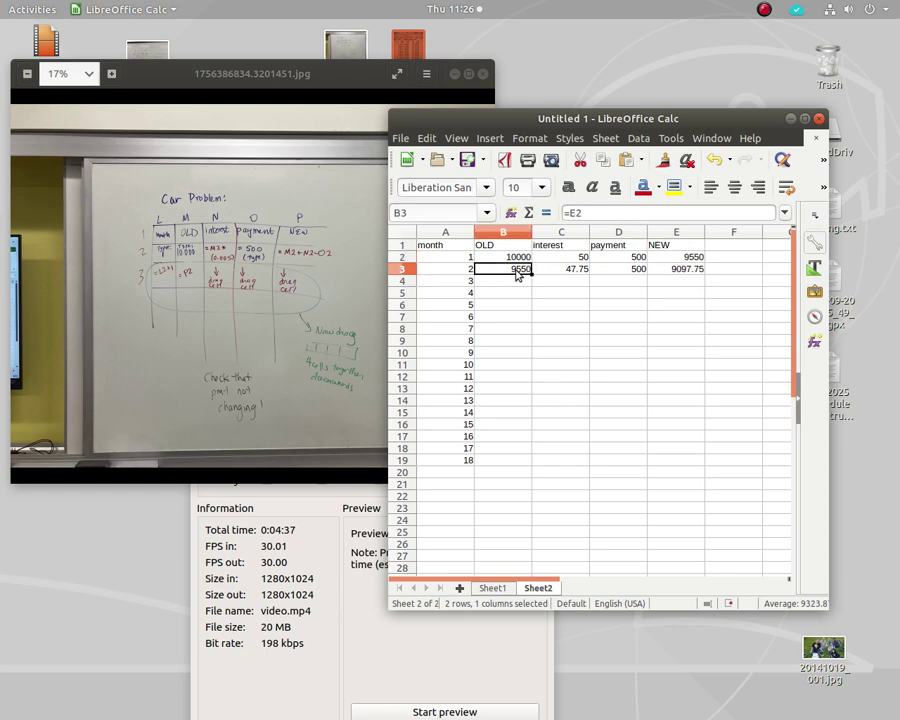
{"action": "left_click", "coordinate": [698, 279], "text": "shift"}
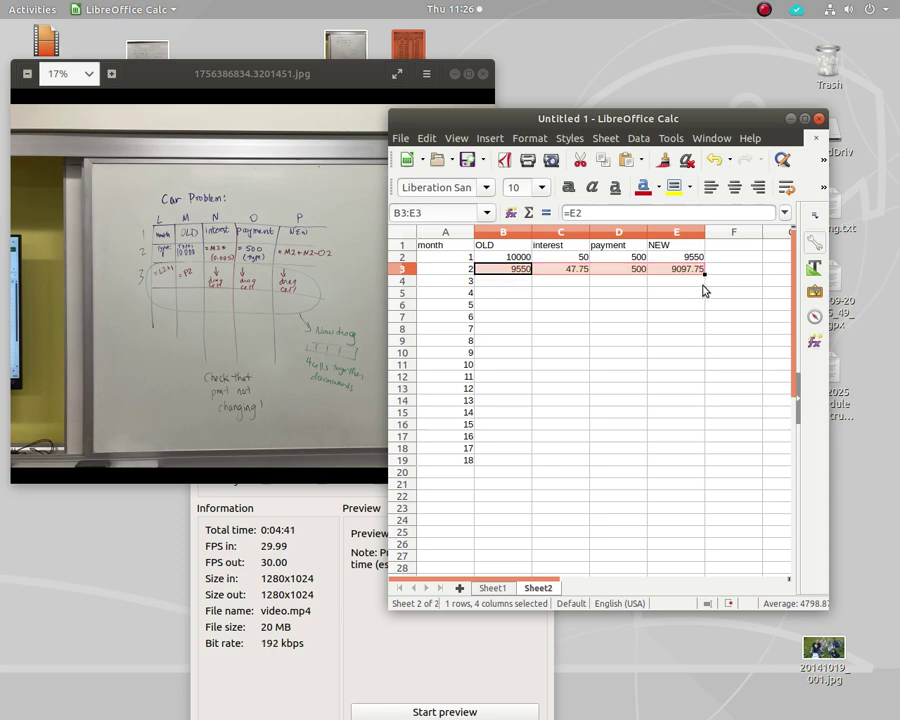
{"action": "left_click_drag", "start_coordinate": [706, 276], "coordinate": [704, 345]}
{"action": "left_click", "coordinate": [677, 400]}
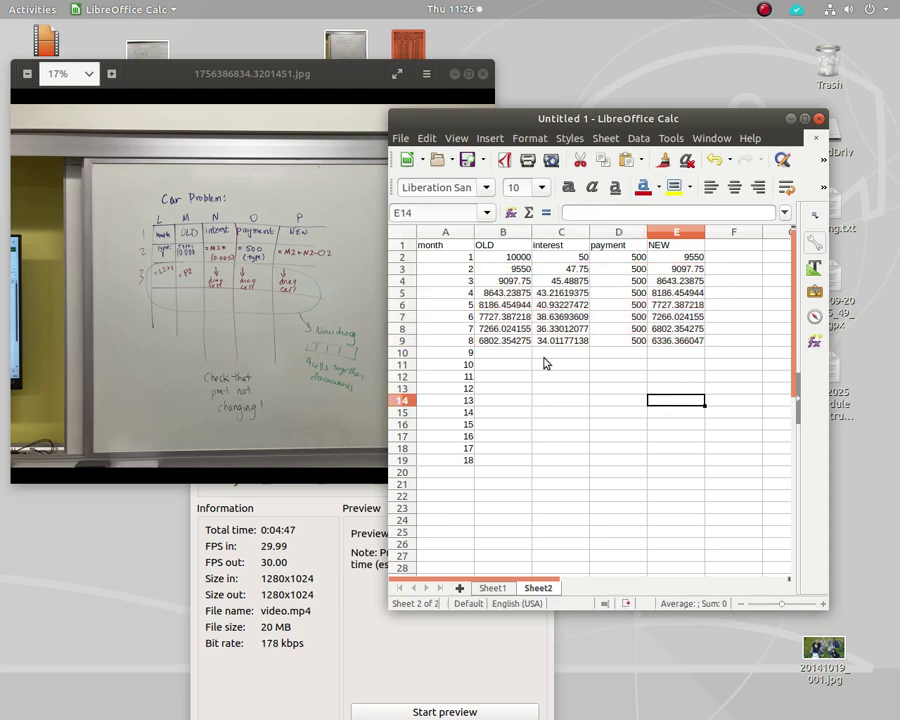
- Continue the loan schedule by filling B9:E9 down through row 19
{"action": "left_click", "coordinate": [522, 342]}
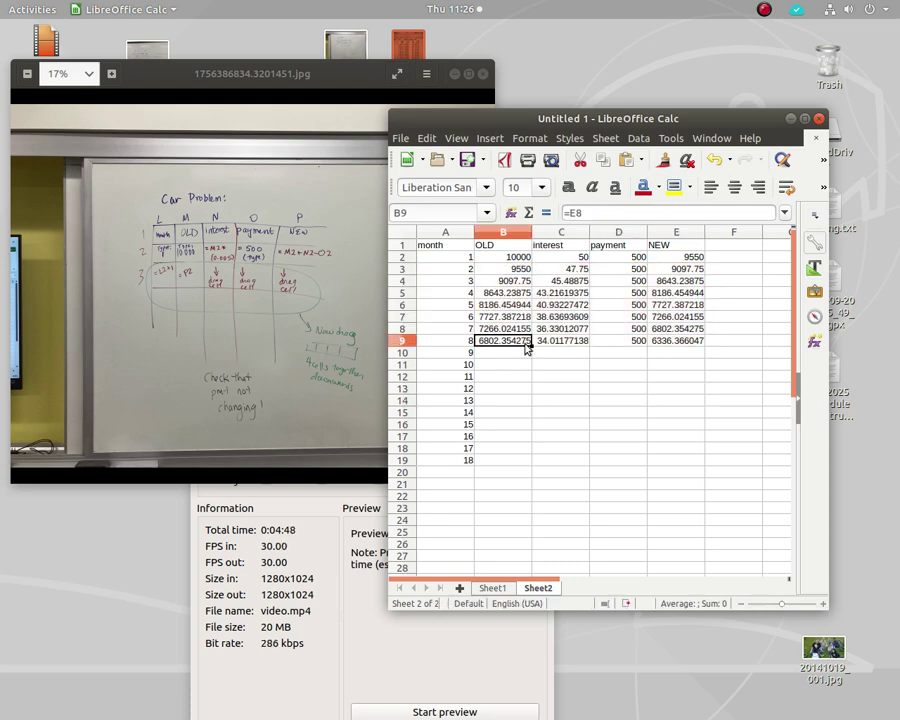
{"action": "left_click", "coordinate": [695, 346], "text": "shift"}
{"action": "left_click_drag", "start_coordinate": [704, 345], "coordinate": [767, 466]}
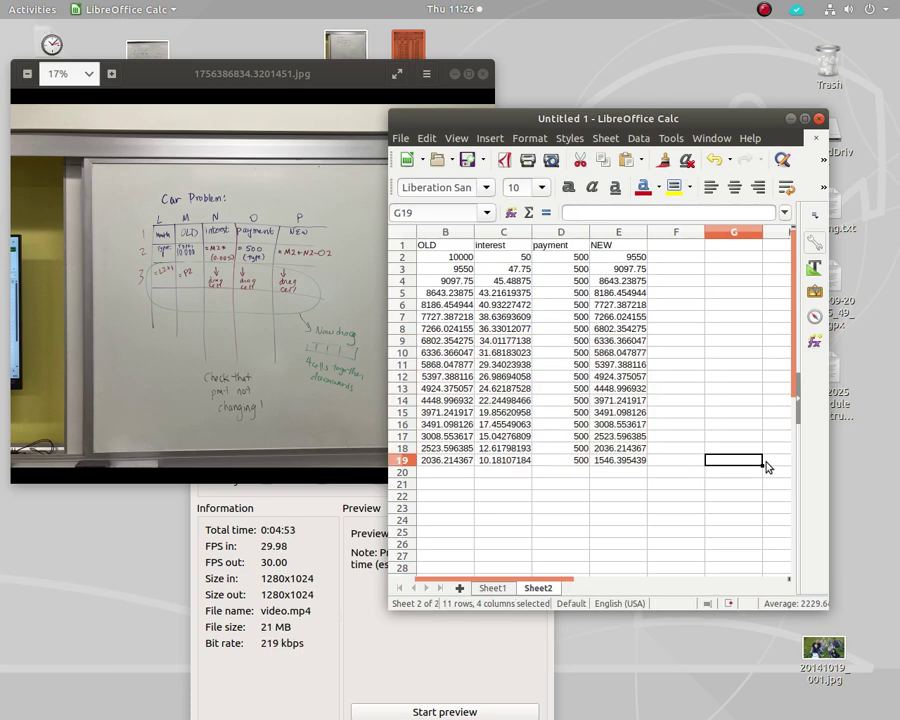
{"action": "left_click_drag", "start_coordinate": [560, 580], "coordinate": [474, 580]}
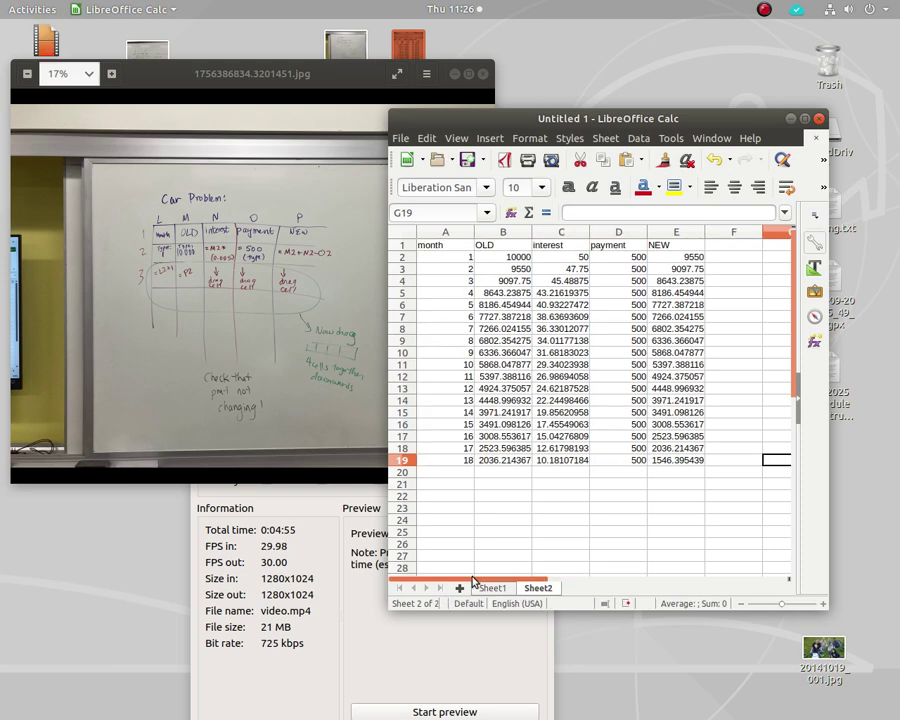
- Extend the schedule by filling A19:E19, including the month column, down through row 25, and select row 23
{"action": "left_click", "coordinate": [470, 461]}
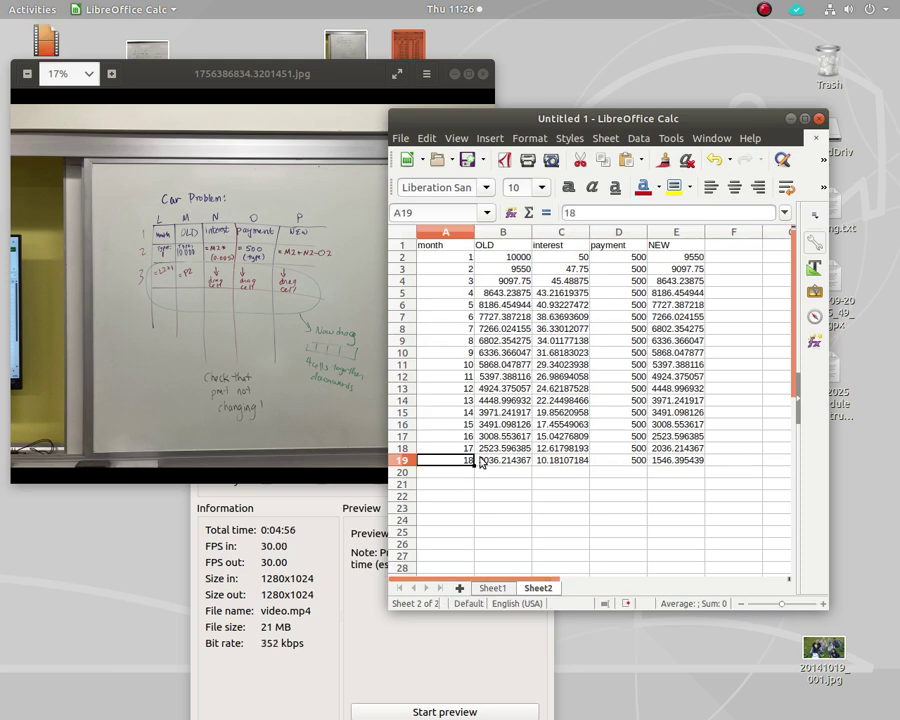
{"action": "left_click", "coordinate": [688, 465], "text": "shift"}
{"action": "left_click_drag", "start_coordinate": [705, 466], "coordinate": [712, 541]}
{"action": "left_click", "coordinate": [735, 496]}
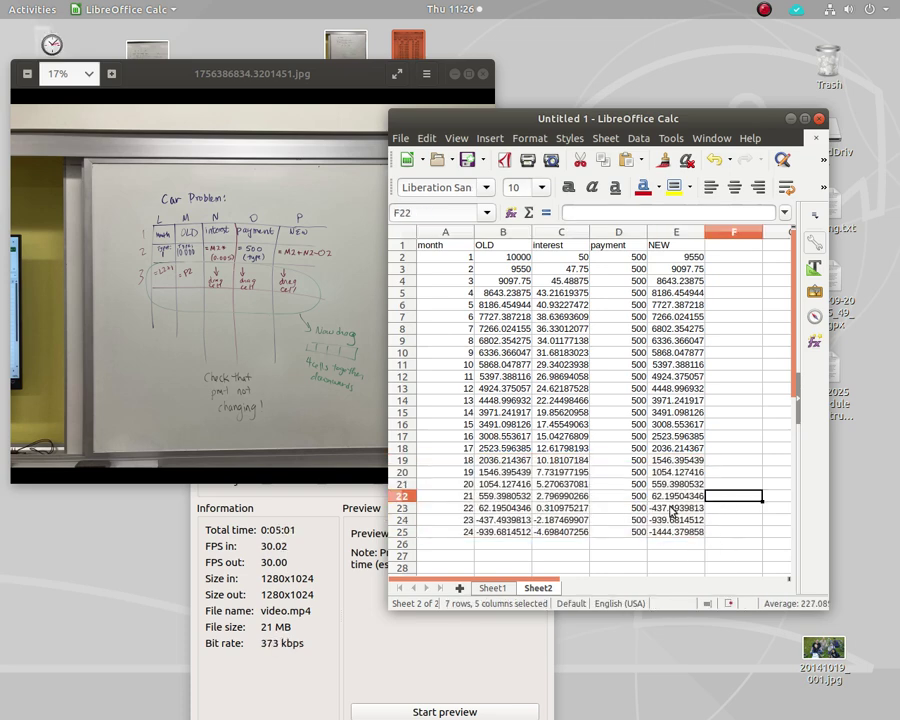
{"action": "left_click", "coordinate": [404, 508]}
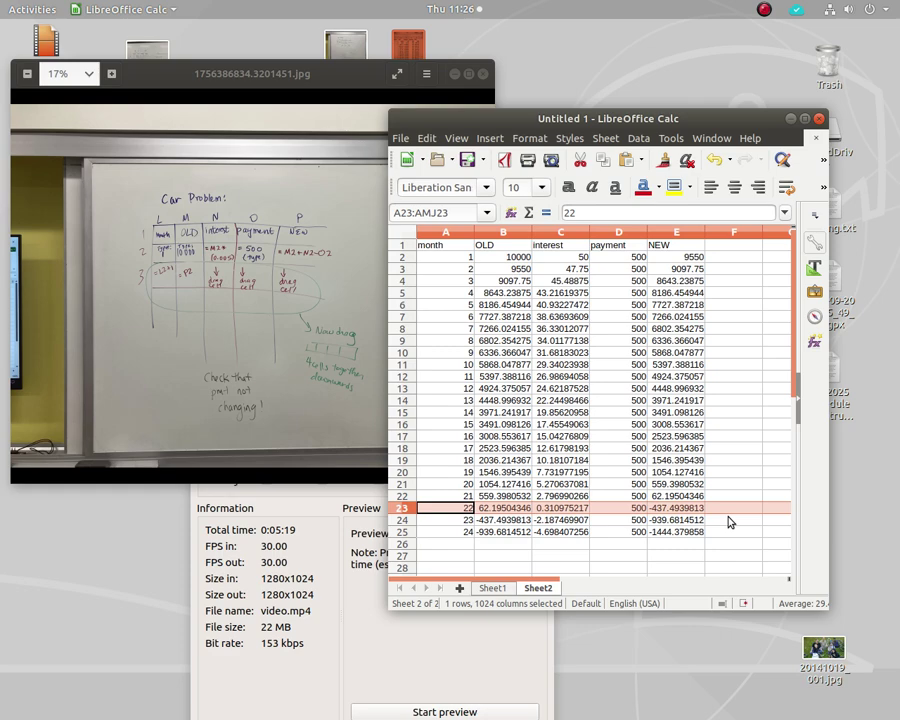
- Compare the finished schedule with the sample loan table in 1756386829.672786.jpg, and close both open images
{"action": "left_click_drag", "start_coordinate": [631, 124], "coordinate": [655, 113]}
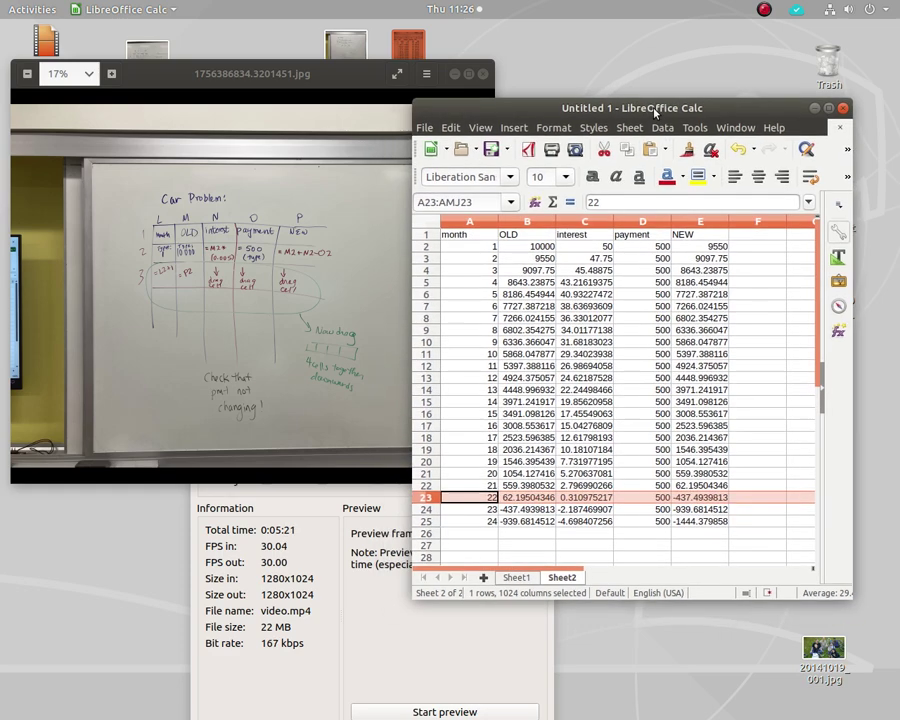
{"action": "double_click", "coordinate": [420, 50]}
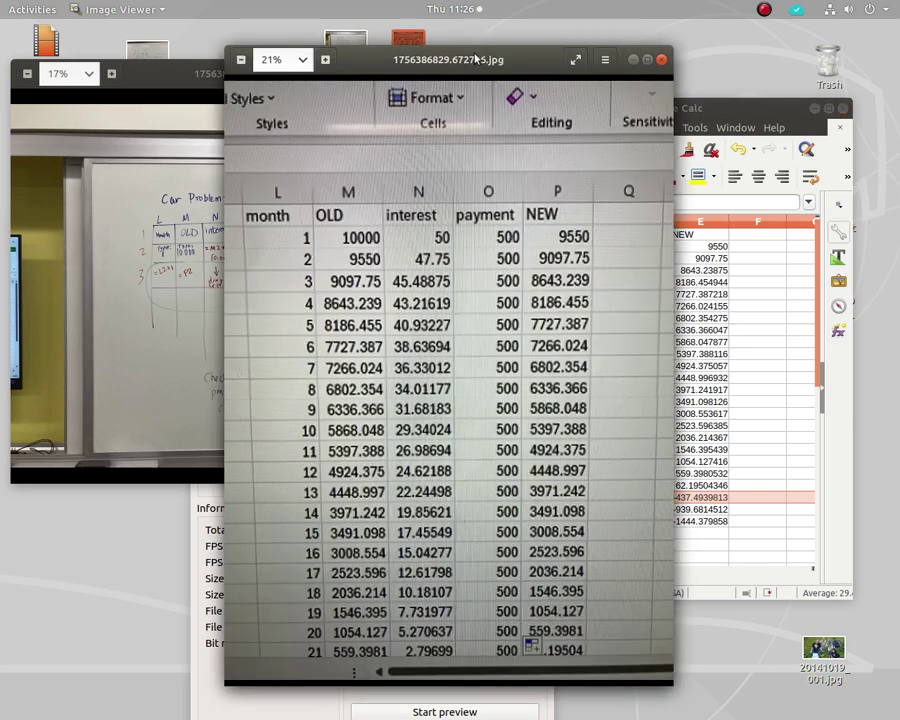
{"action": "left_click_drag", "start_coordinate": [475, 59], "coordinate": [359, 45]}
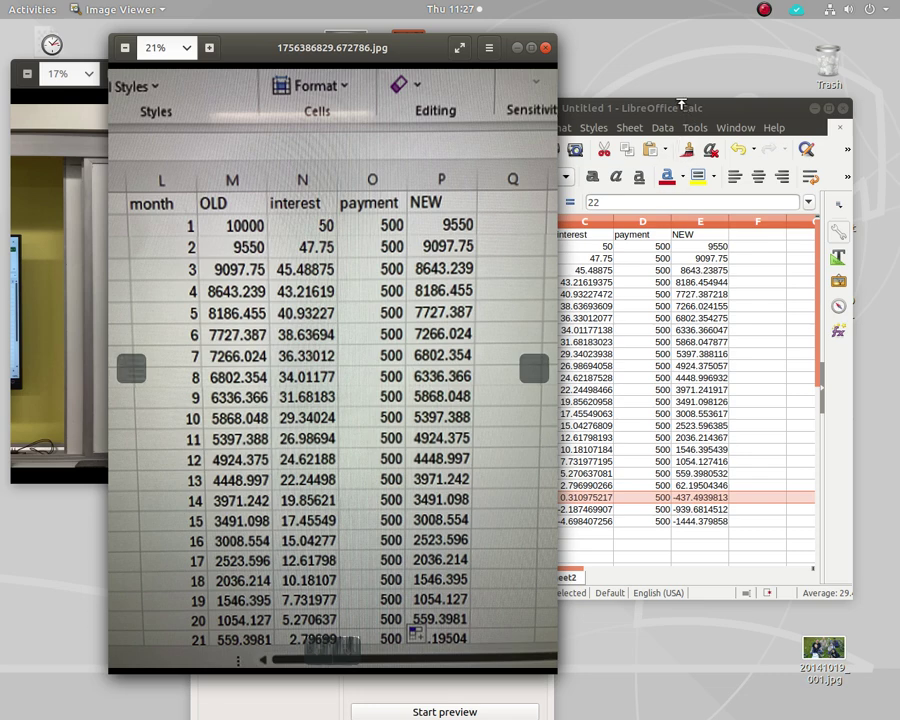
{"action": "left_click", "coordinate": [640, 108]}
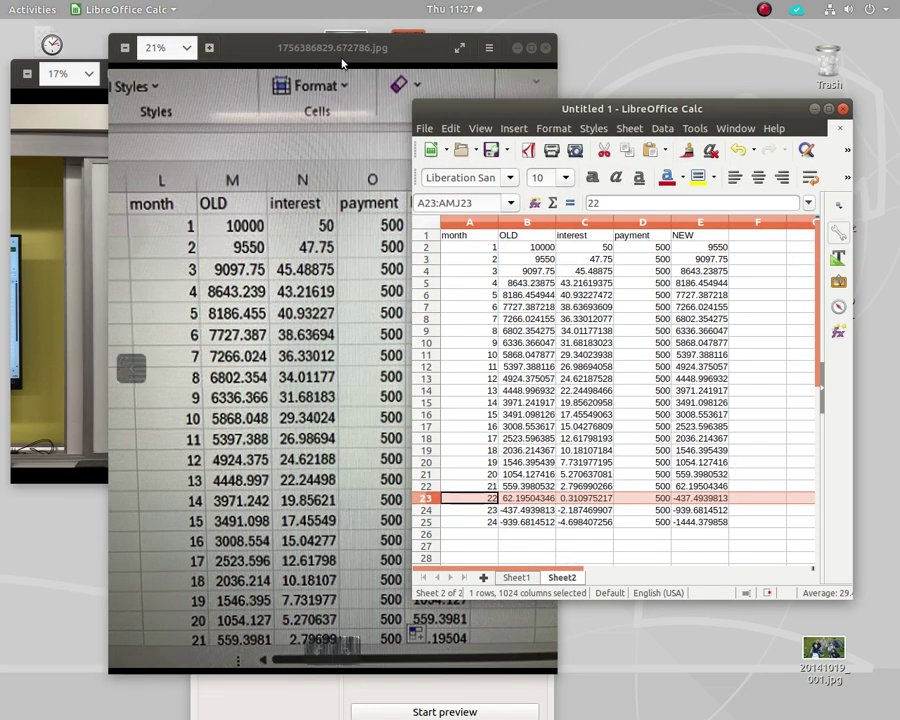
{"action": "left_click", "coordinate": [401, 424]}
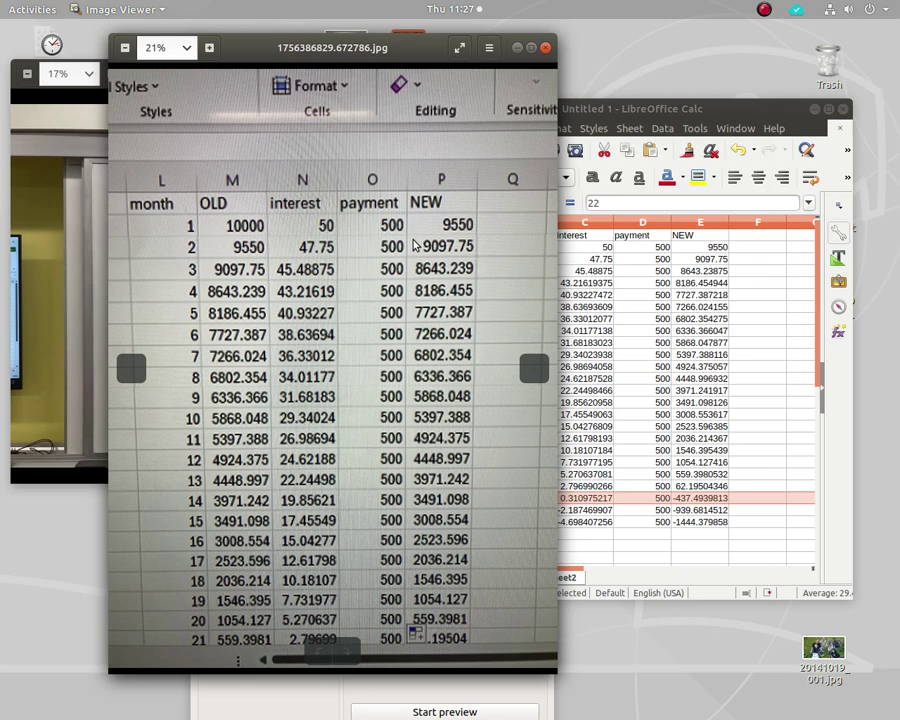
{"action": "left_click", "coordinate": [545, 47]}
{"action": "left_click", "coordinate": [483, 75]}
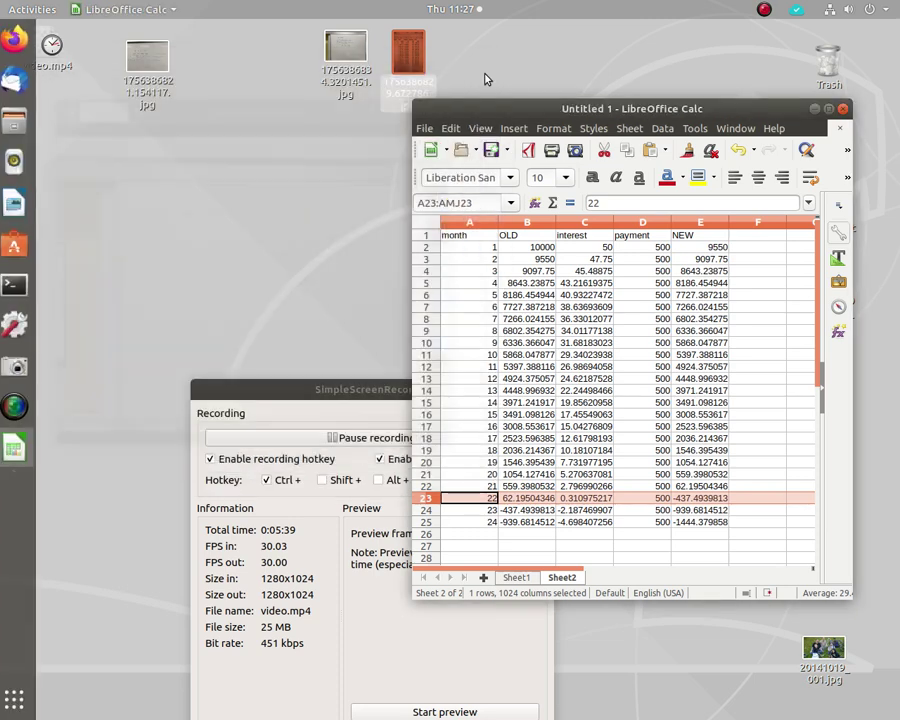